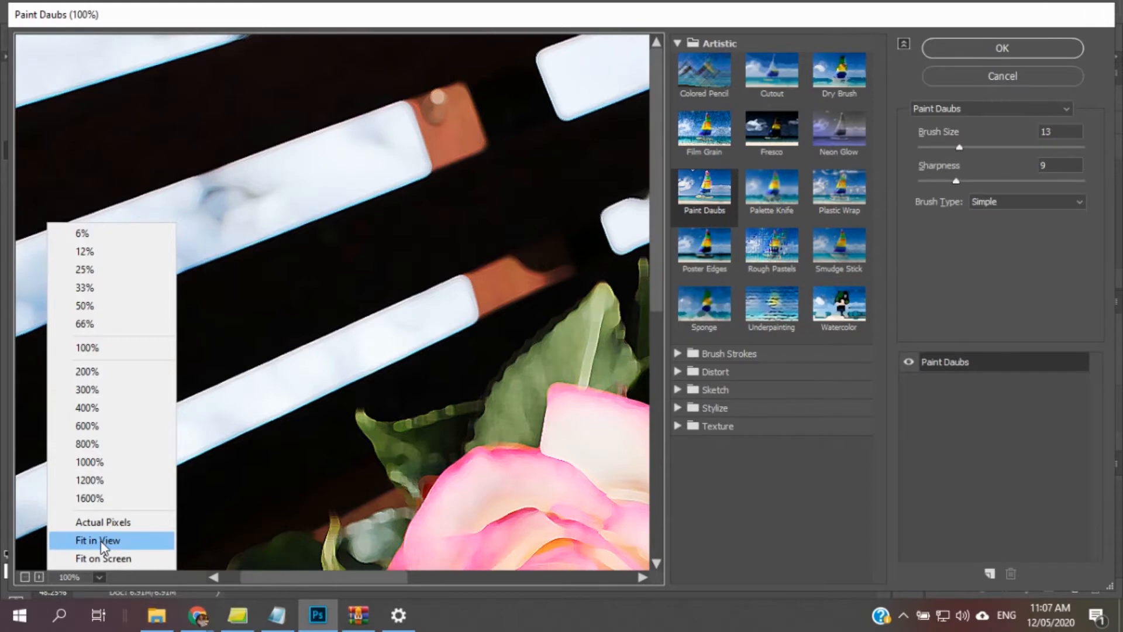
# Step: Preview each of the Artistic filters on the roses photo, from Colored Pencil and Cutout through Sponge and Underpainting
pyautogui.click(102, 541)
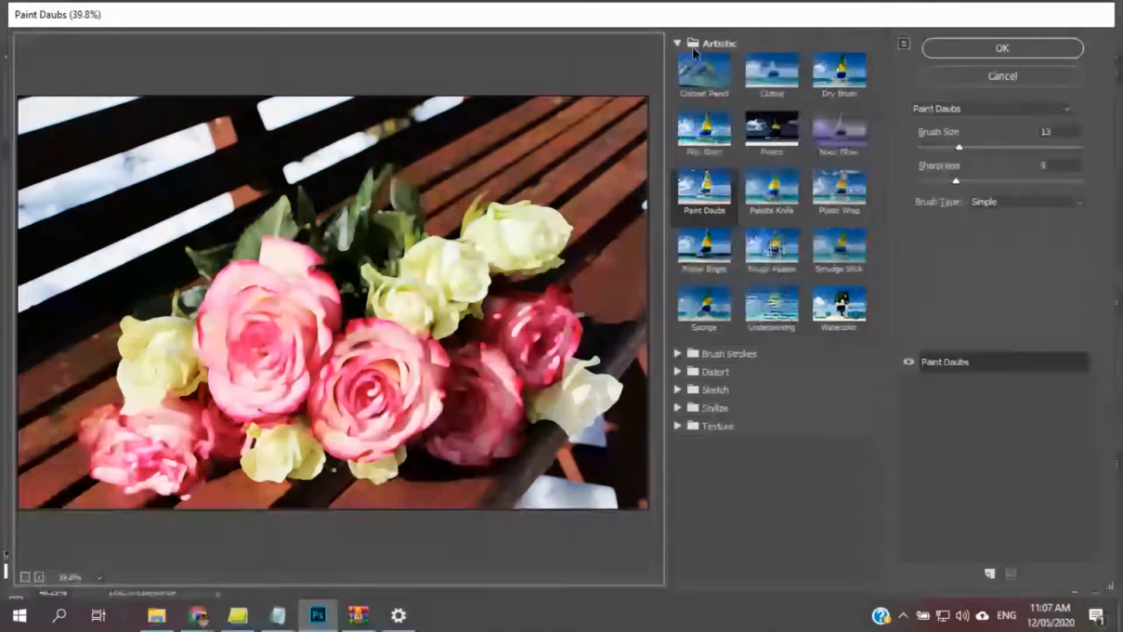
pyautogui.click(702, 72)
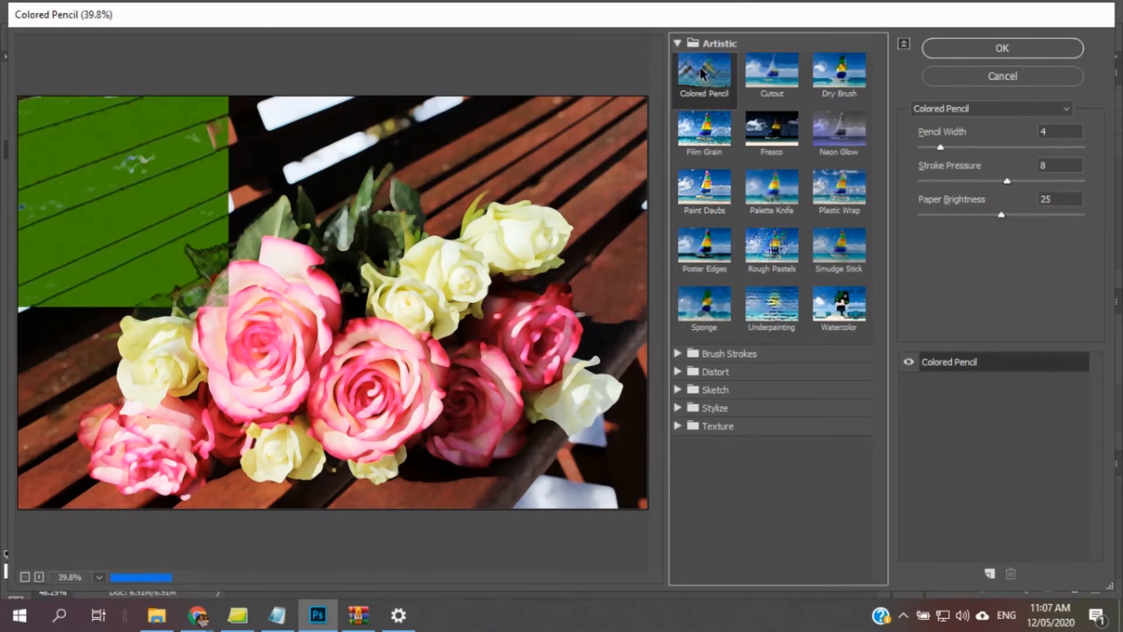
pyautogui.click(772, 75)
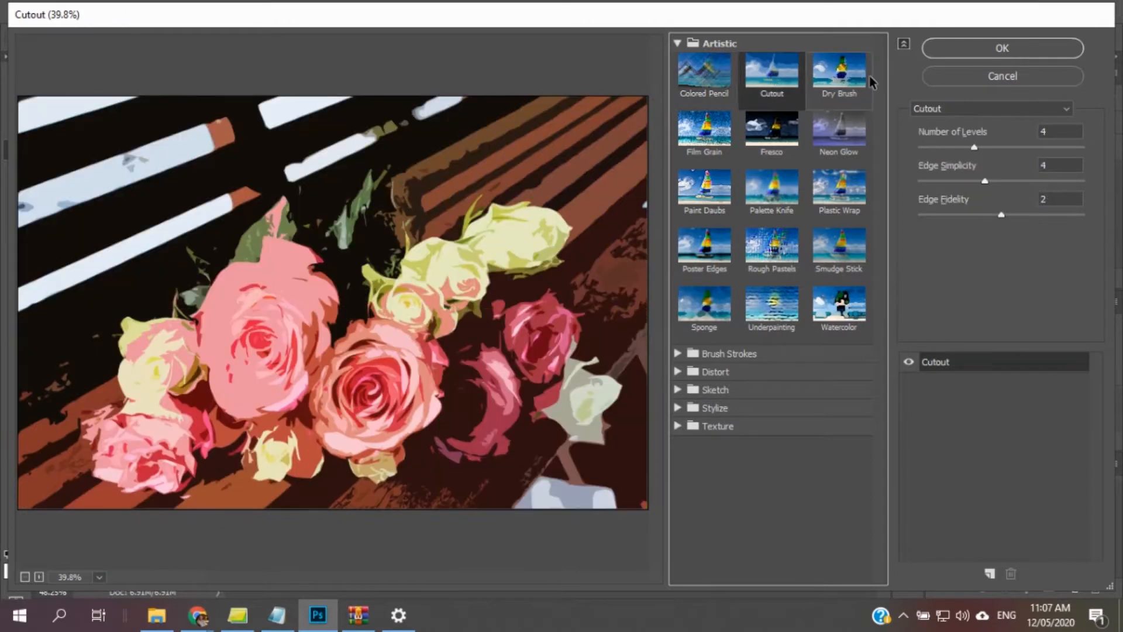
pyautogui.click(847, 76)
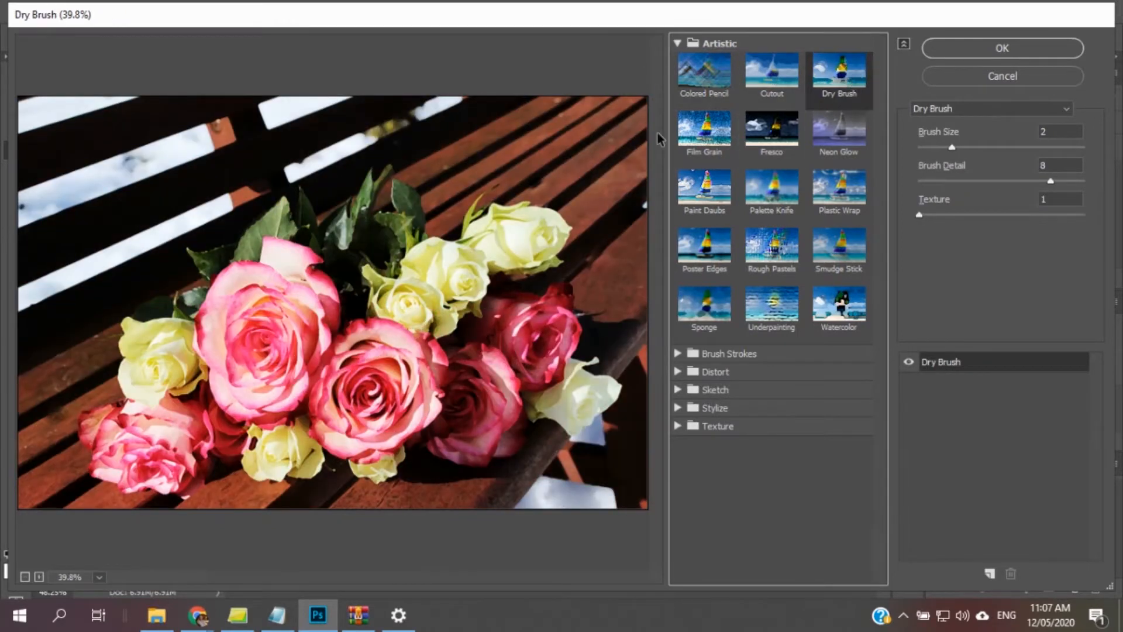
pyautogui.click(700, 133)
pyautogui.click(769, 134)
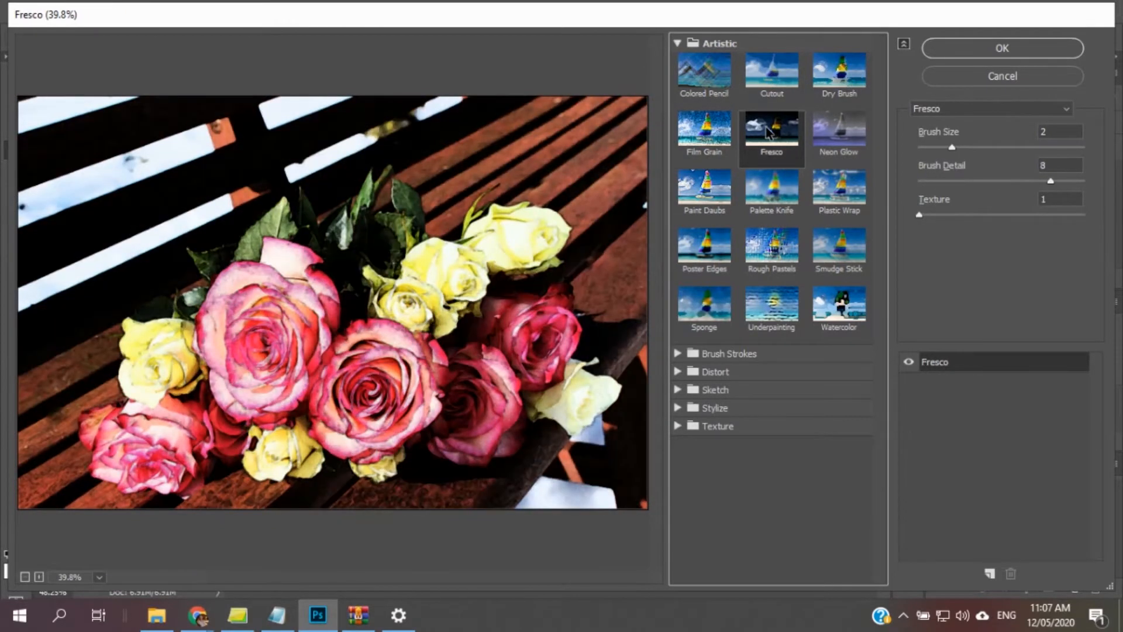
pyautogui.click(821, 129)
pyautogui.click(839, 191)
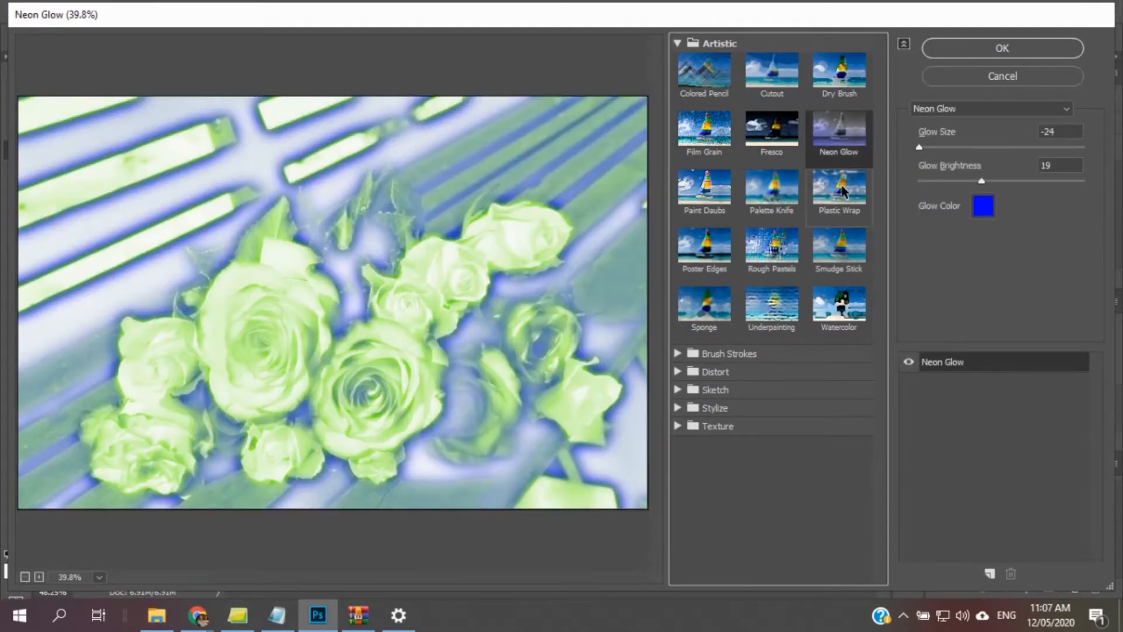
pyautogui.click(760, 187)
pyautogui.click(705, 189)
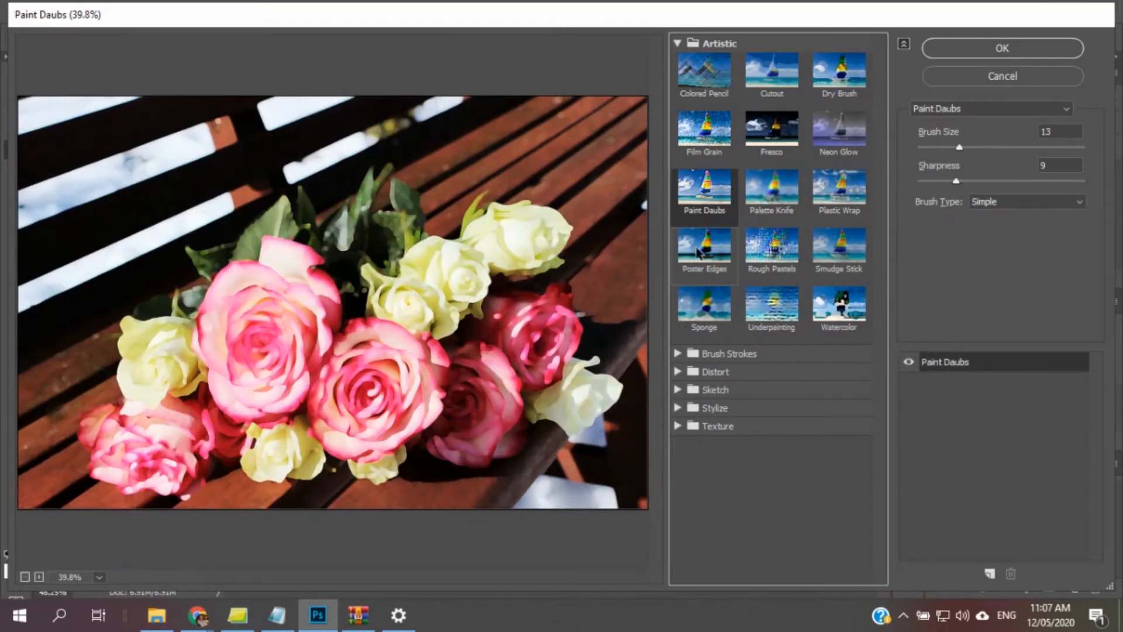
pyautogui.click(698, 257)
pyautogui.click(770, 258)
pyautogui.click(834, 258)
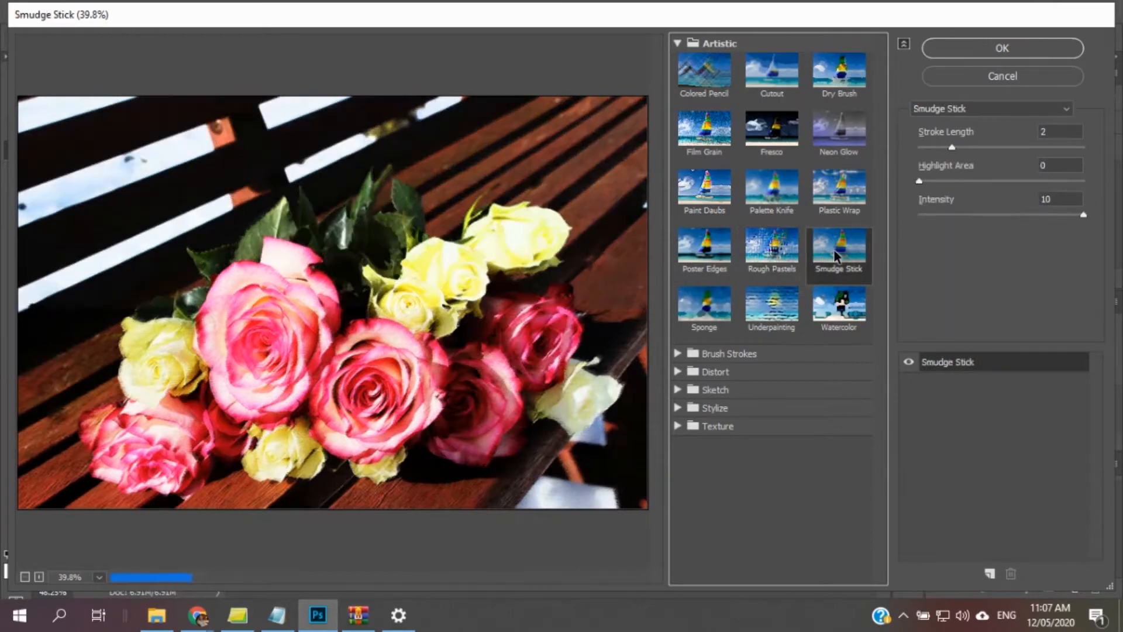
pyautogui.click(844, 310)
pyautogui.click(714, 311)
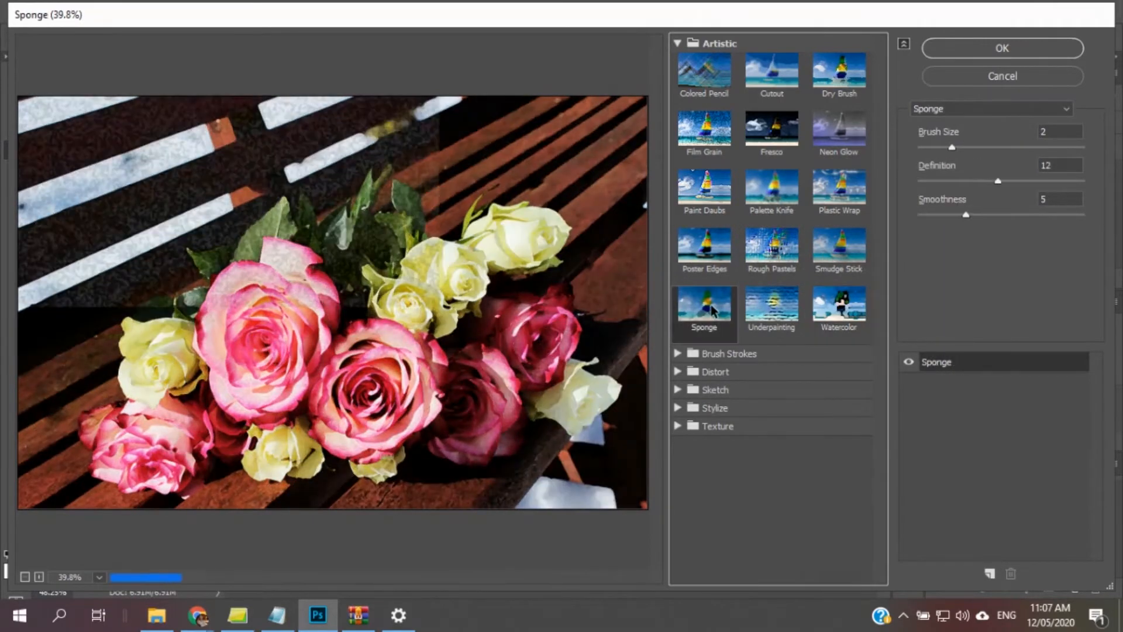
pyautogui.click(778, 306)
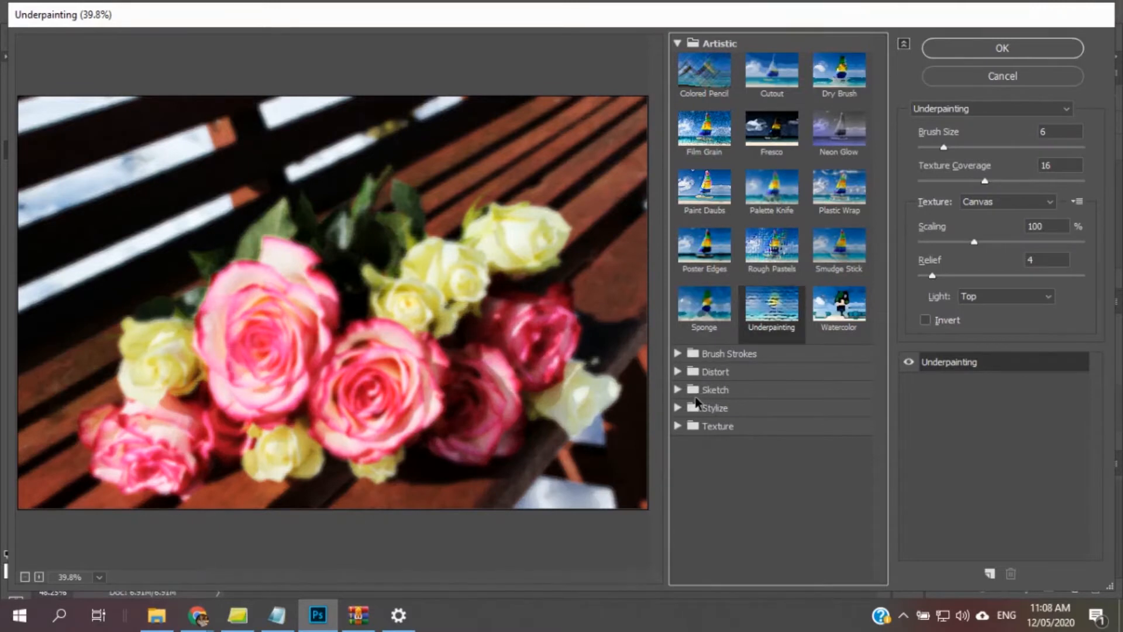
# Step: Preview the Angled Strokes, Crosshatch, Spatter and Ink Outlines filters from the Brush Strokes category on the roses photo
pyautogui.click(678, 353)
pyautogui.click(772, 377)
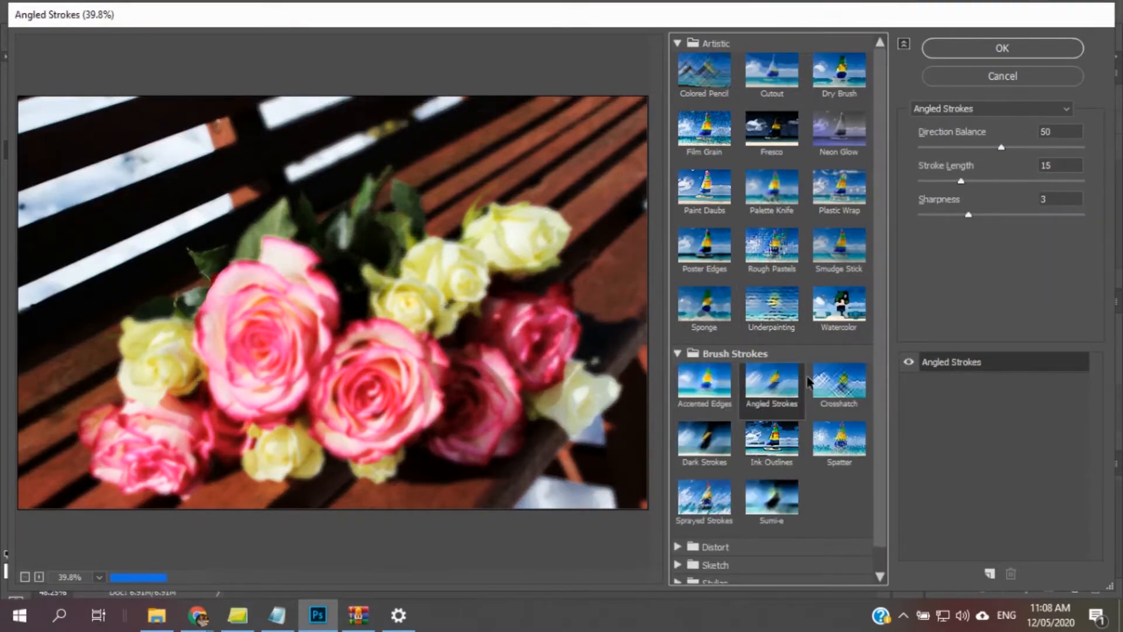
pyautogui.click(837, 380)
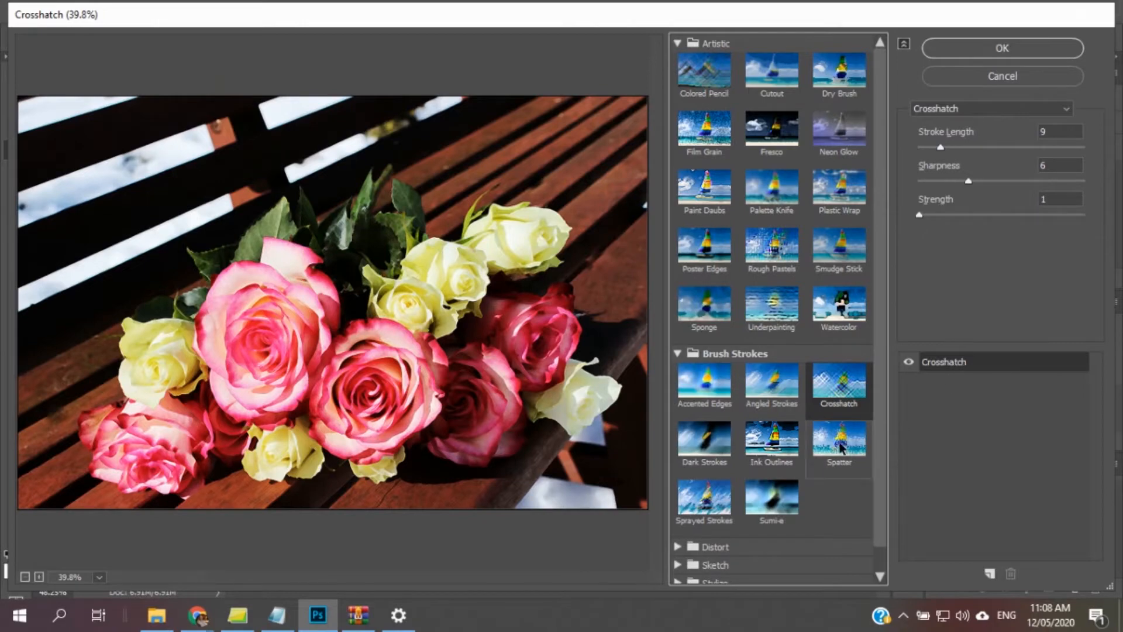
pyautogui.click(833, 448)
pyautogui.click(771, 442)
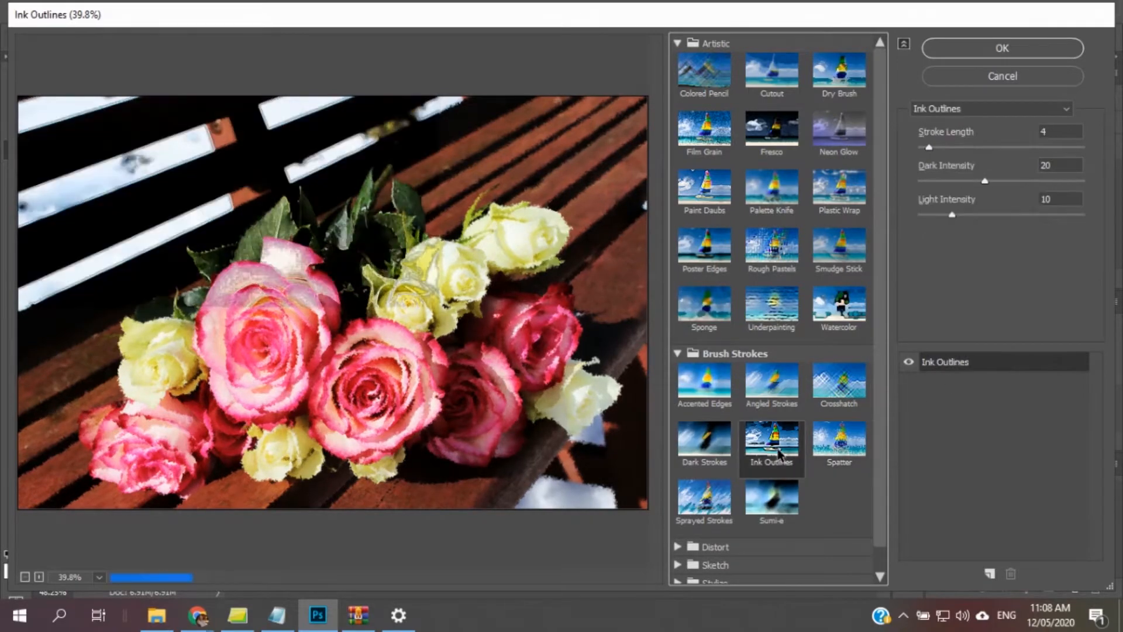
# Step: Preview the Glass and Ocean Ripple filters from the Distort category, collapsing the Brush Strokes and Distort categories
pyautogui.click(677, 353)
pyautogui.click(679, 372)
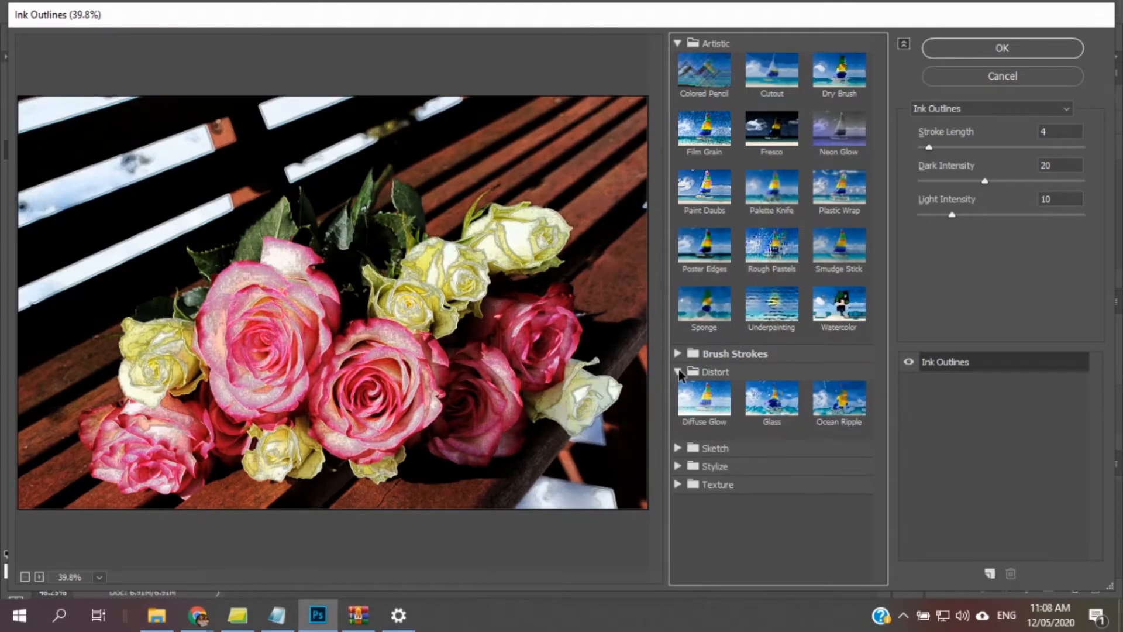
pyautogui.click(777, 410)
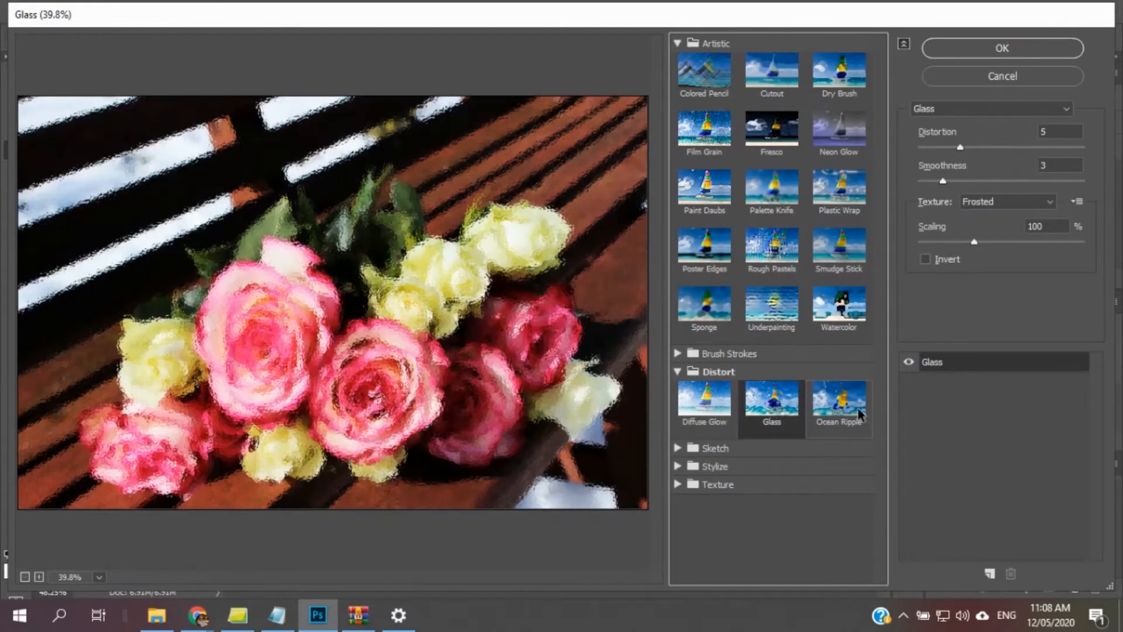
pyautogui.click(862, 417)
pyautogui.click(678, 371)
# Step: Choose the Smudge Stick filter and set Stroke Length to 3, Highlight Area to 5 and Intensity to 6
pyautogui.click(838, 252)
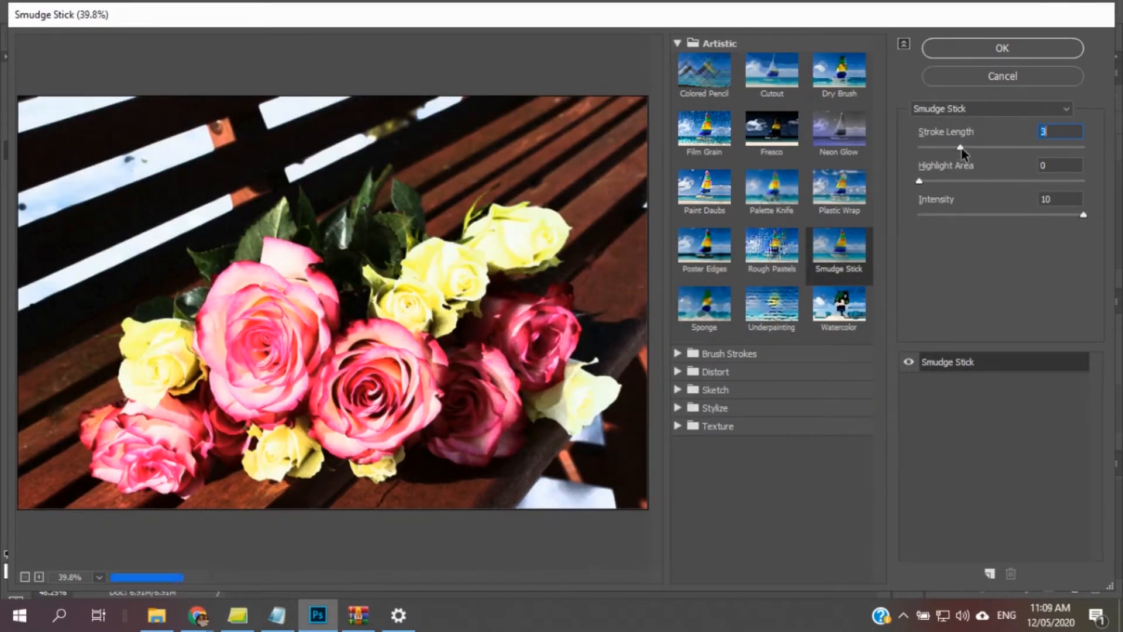
pyautogui.moveTo(957, 148); pyautogui.dragTo(971, 149)
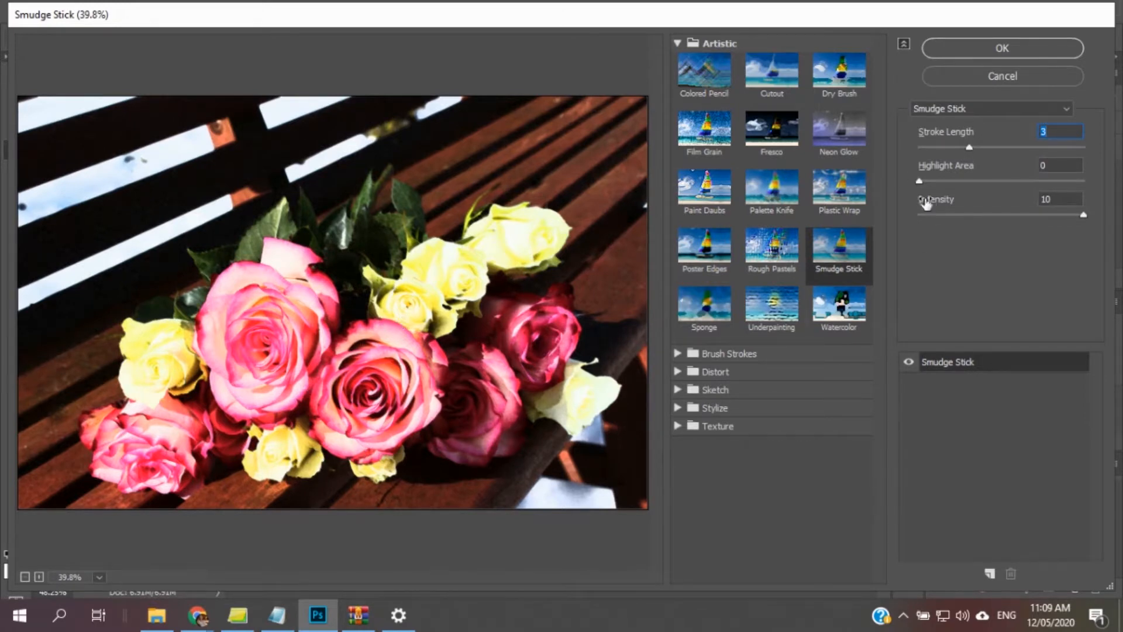
pyautogui.moveTo(917, 178); pyautogui.dragTo(961, 179)
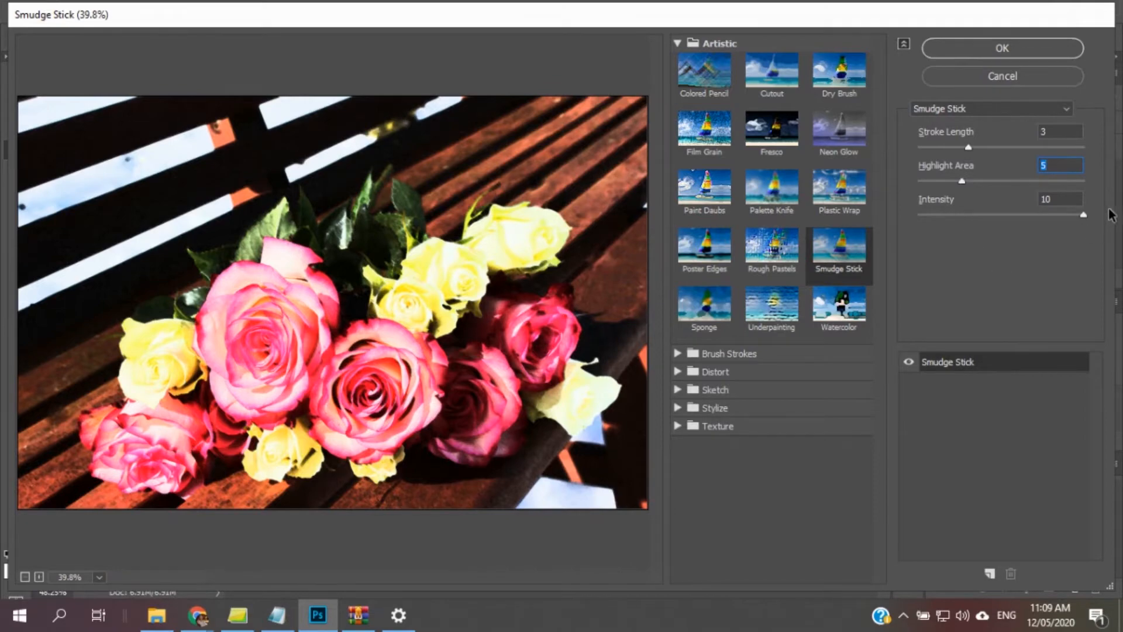
pyautogui.moveTo(1083, 216); pyautogui.dragTo(1015, 216)
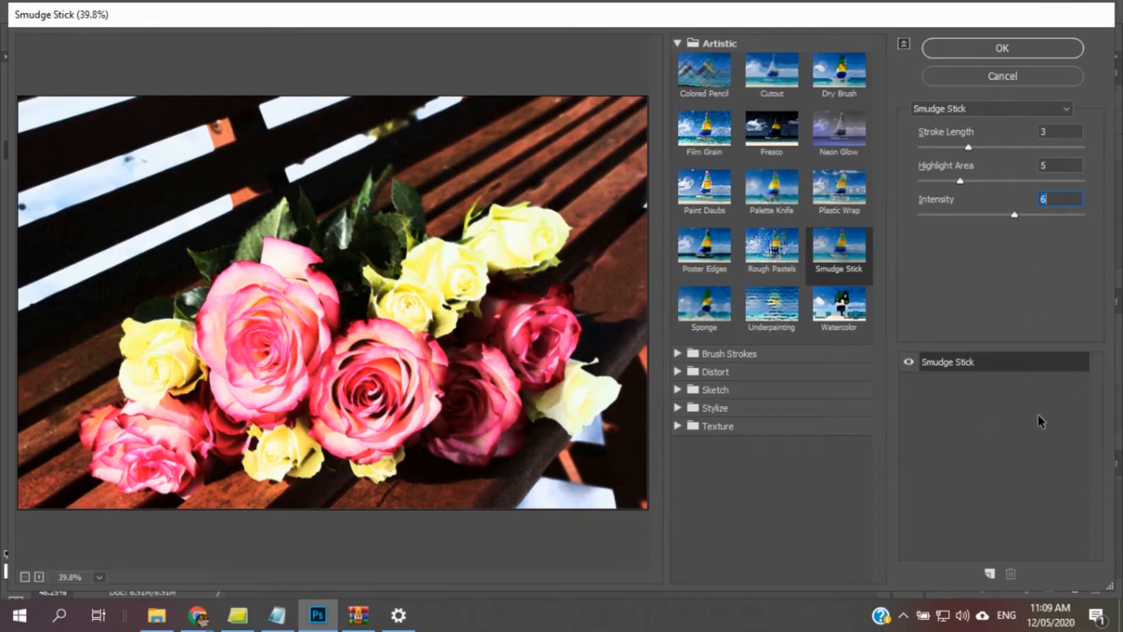
# Step: Add a second effect layer above Smudge Stick, change it to Cutout and set Number of Levels to 5
pyautogui.click(989, 575)
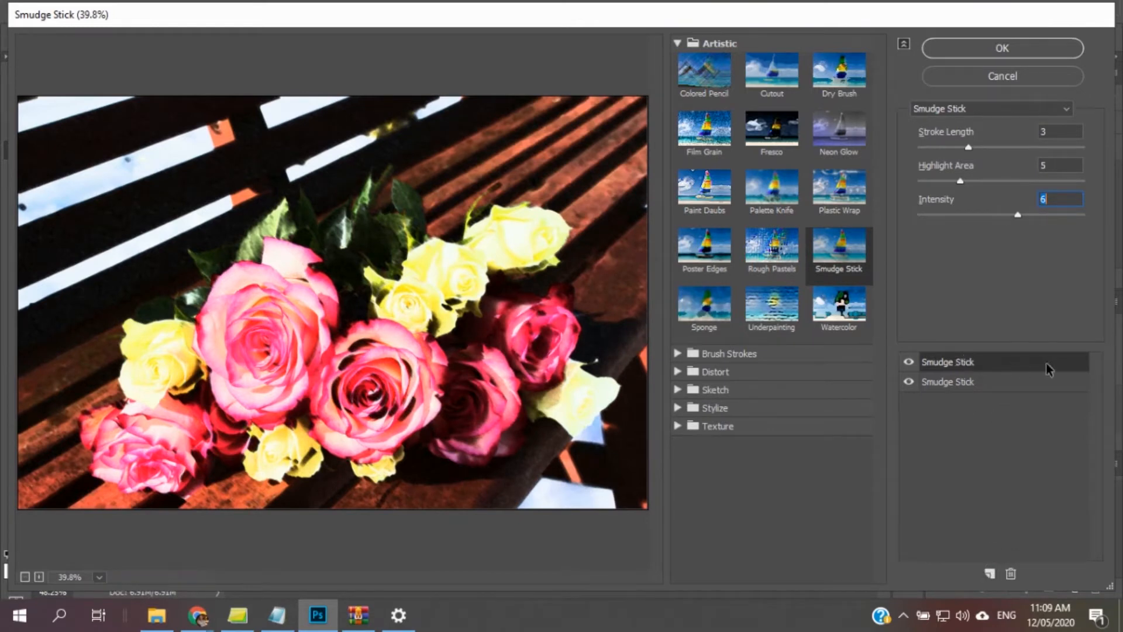
pyautogui.click(1016, 368)
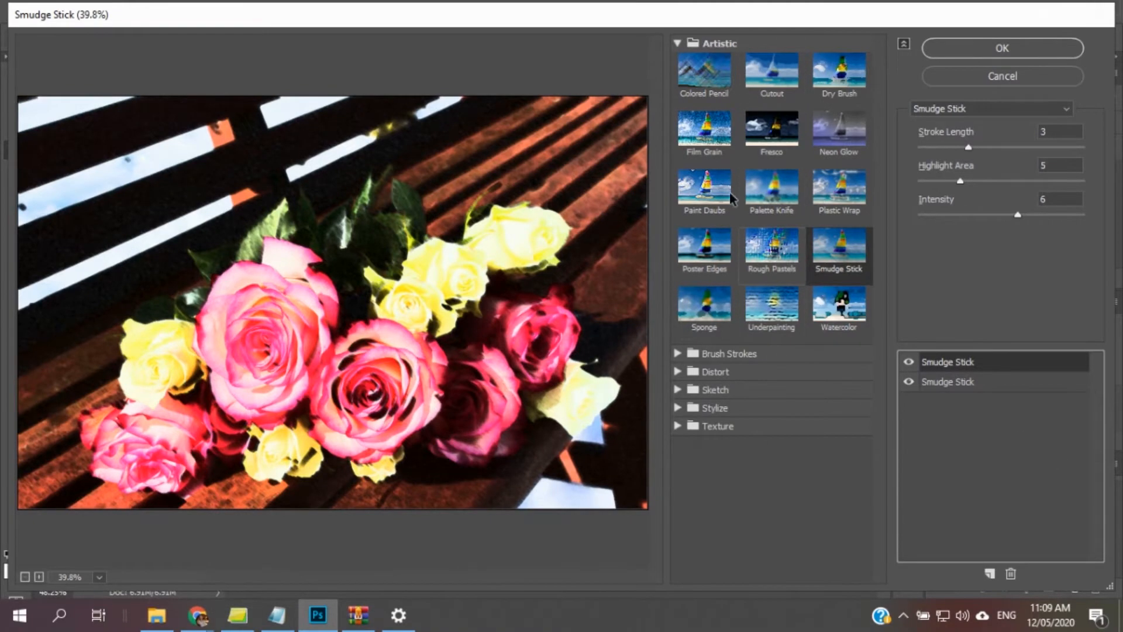
pyautogui.click(776, 78)
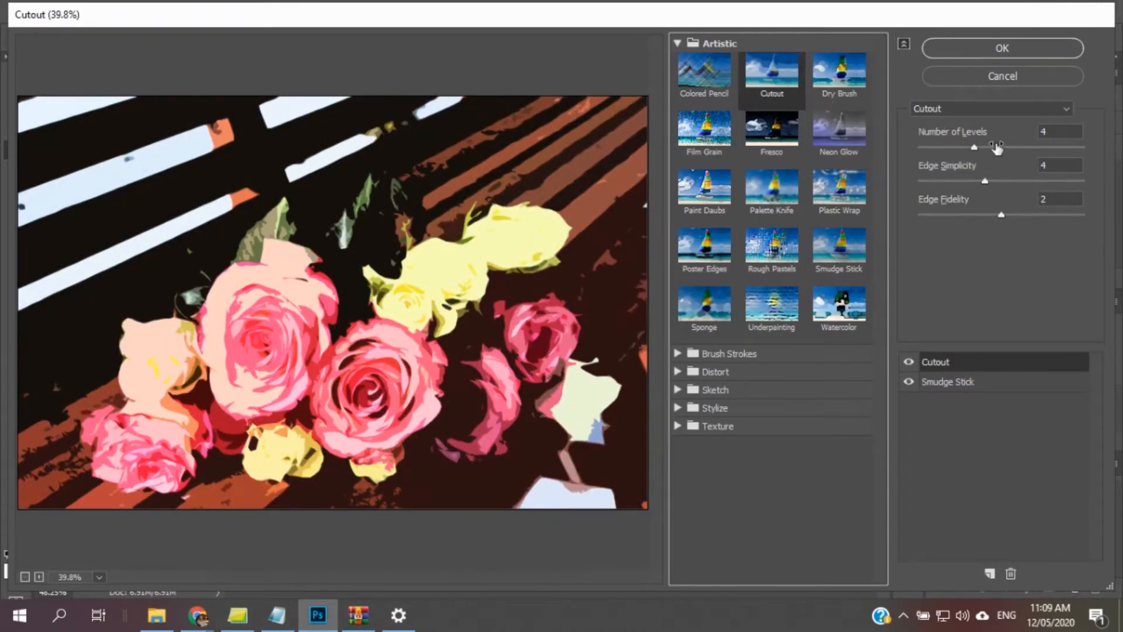
pyautogui.click(999, 215)
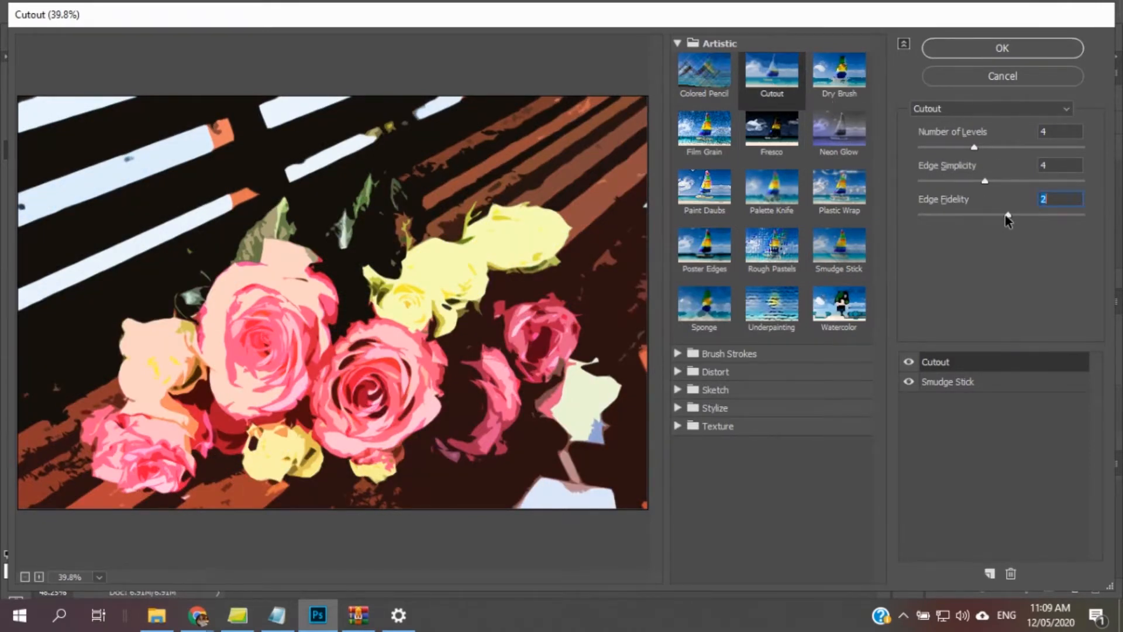
pyautogui.moveTo(985, 179); pyautogui.dragTo(1002, 149)
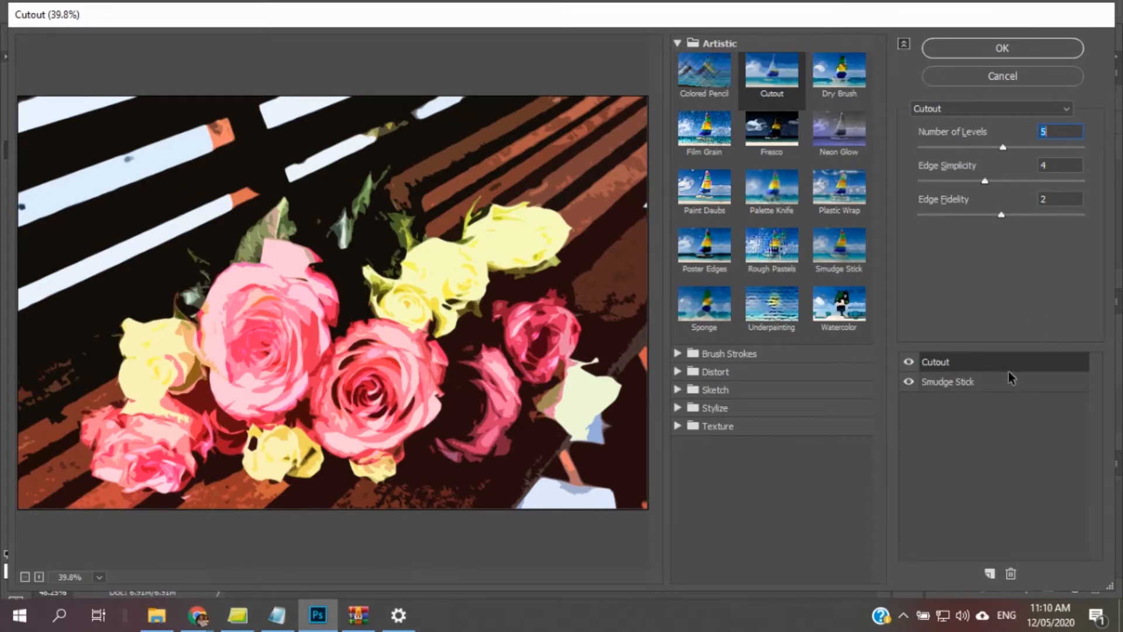
# Step: Hide the Smudge Stick effect layer to compare the result, select it and show it again
pyautogui.click(909, 381)
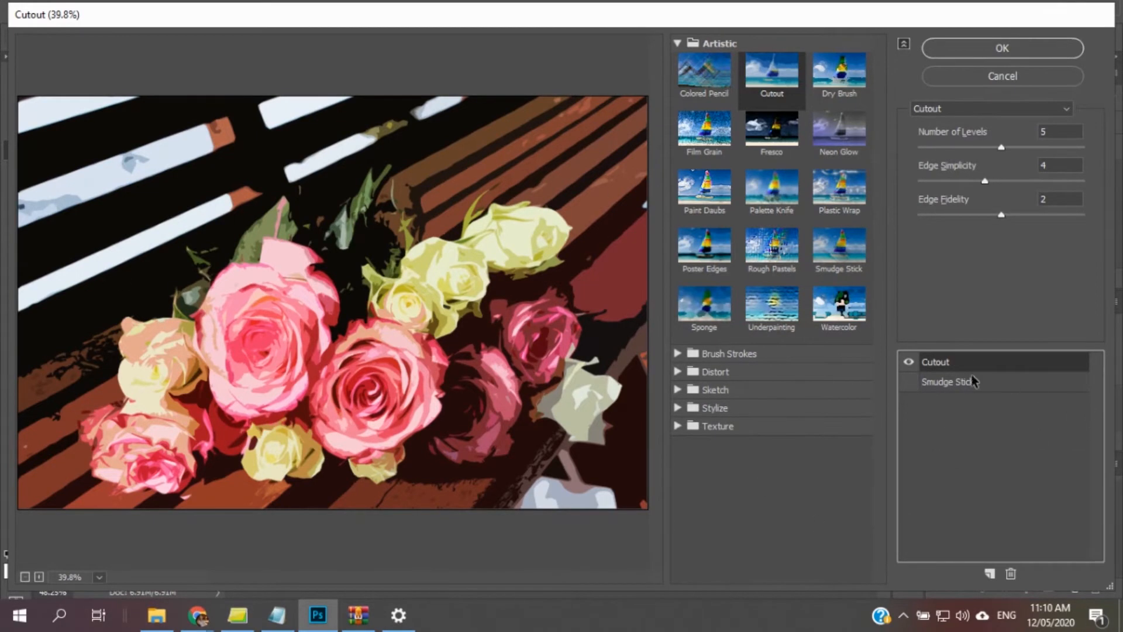
pyautogui.click(949, 388)
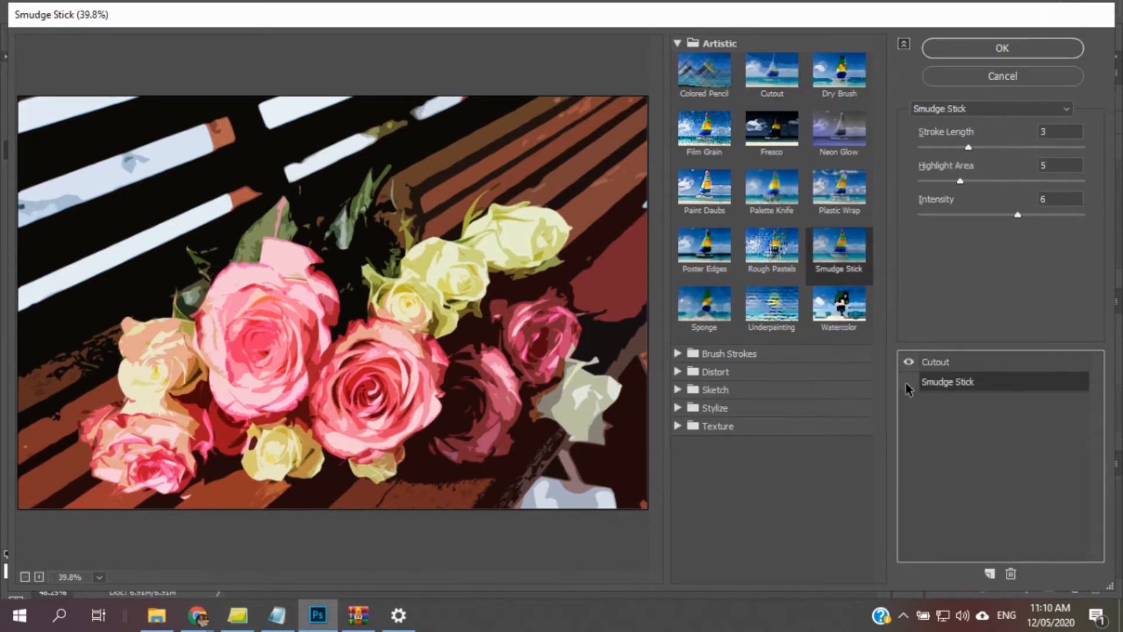
pyautogui.click(908, 381)
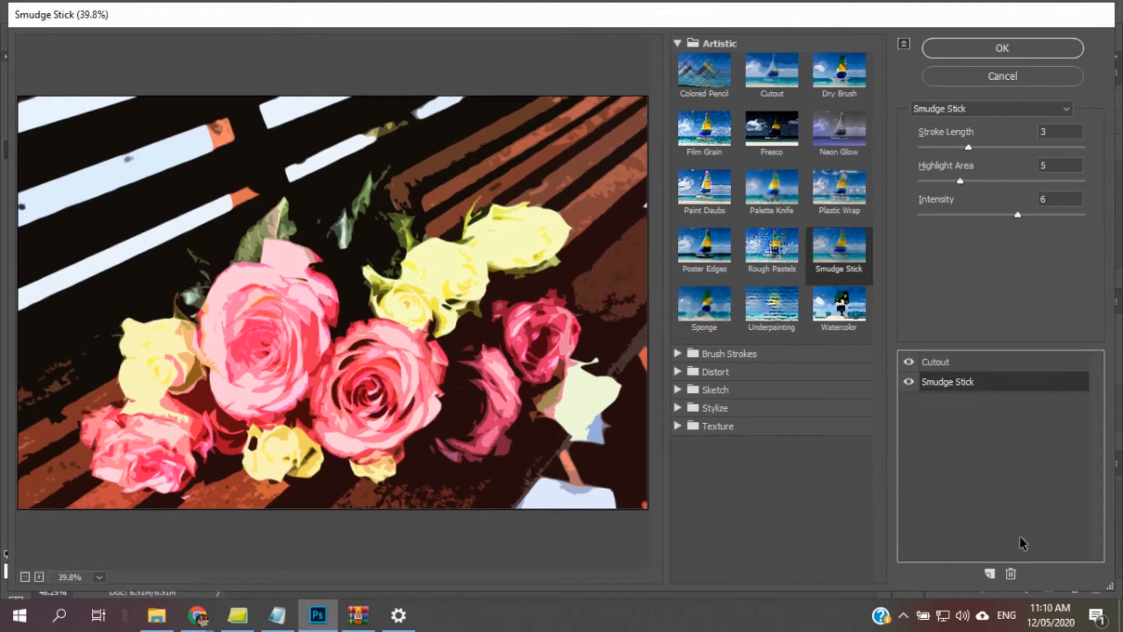
# Step: Delete the Smudge Stick effect layer and apply the remaining Cutout filter to the roses photo
pyautogui.click(1011, 576)
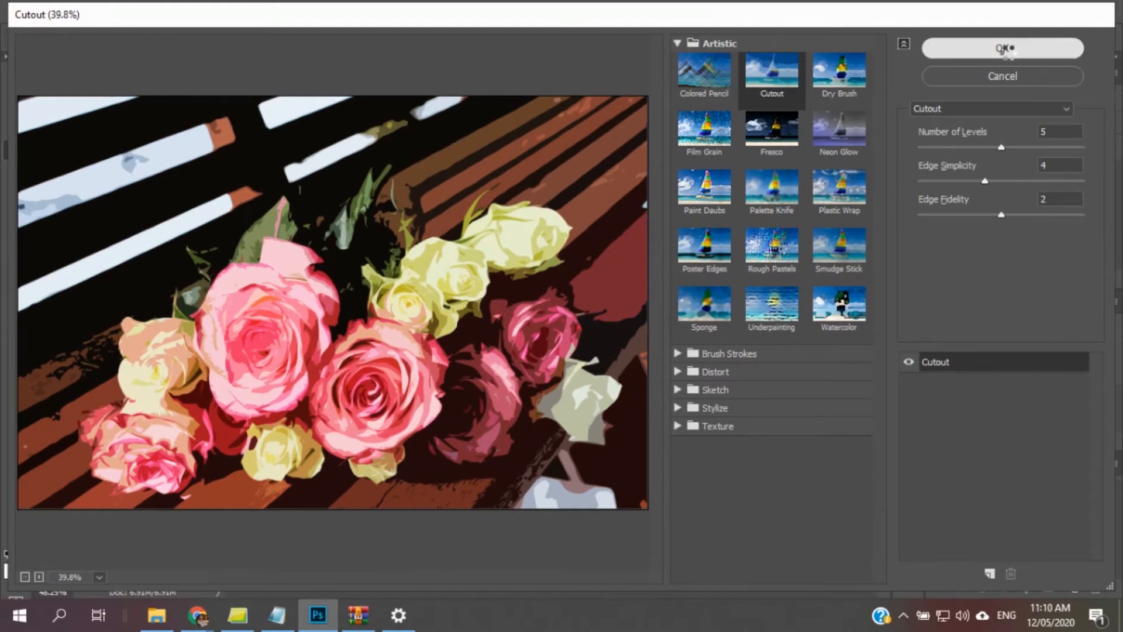
pyautogui.click(1007, 50)
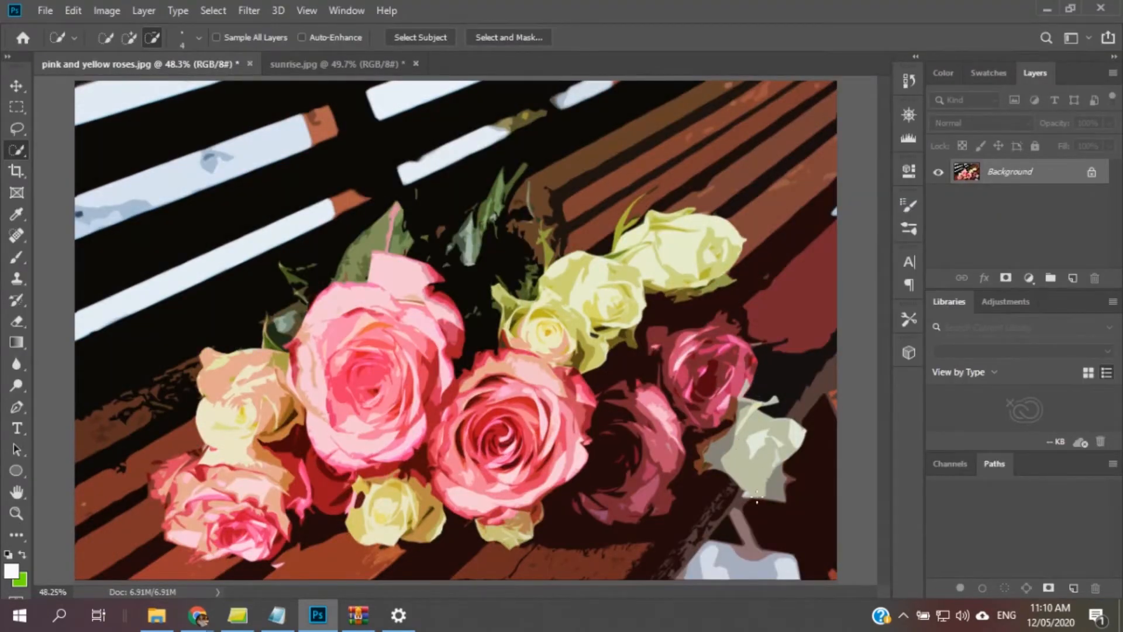
# Step: Place the rose-1980 x 1316 image from the Day 3 - Layer Basics folder into the sunrise.jpg document
pyautogui.hotkey('ctrl', 'Tab')
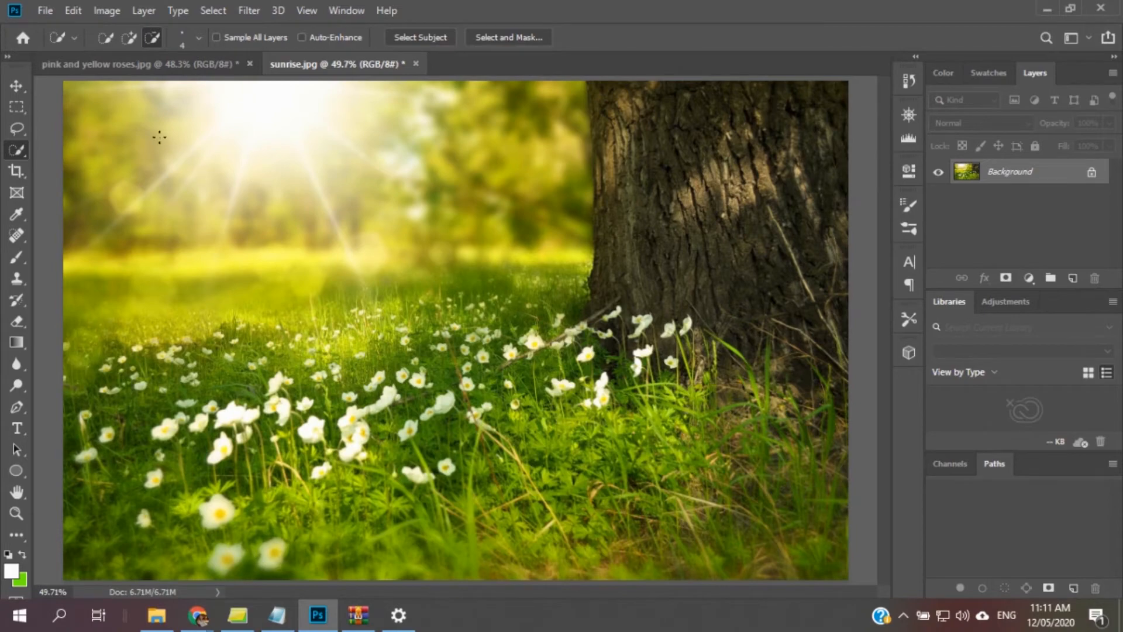
pyautogui.click(168, 63)
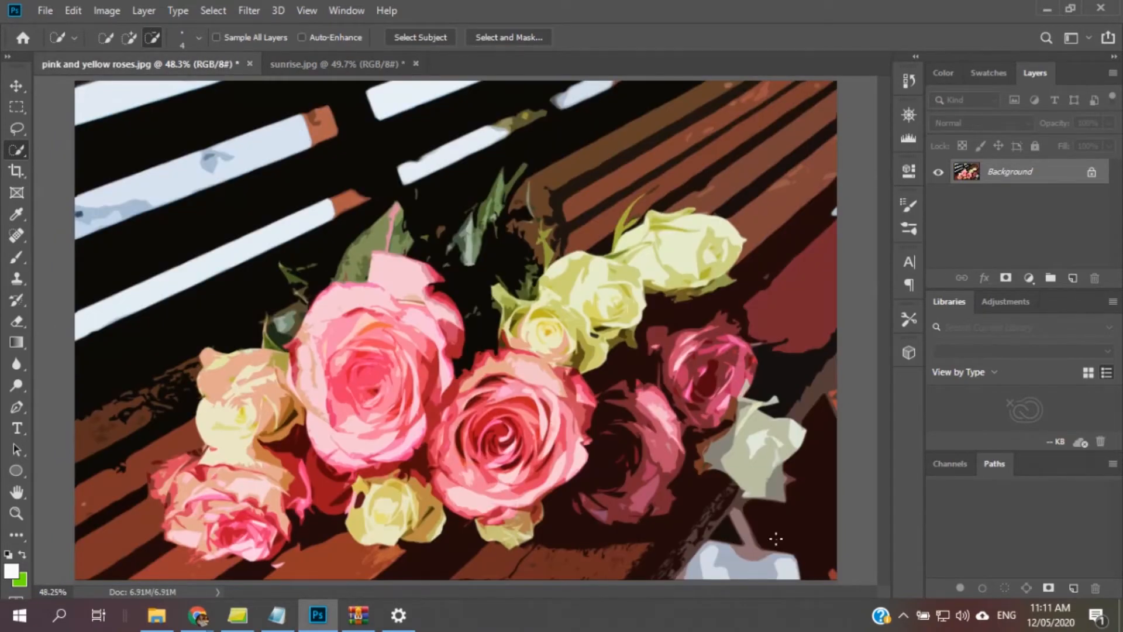
pyautogui.click(341, 62)
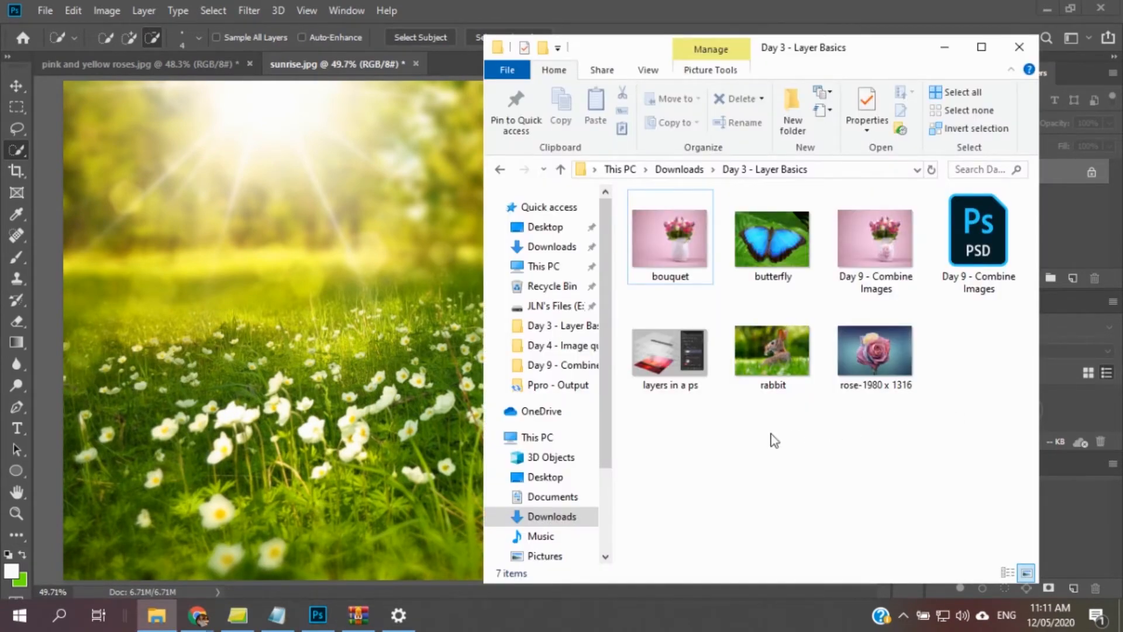
pyautogui.moveTo(875, 351); pyautogui.dragTo(405, 356)
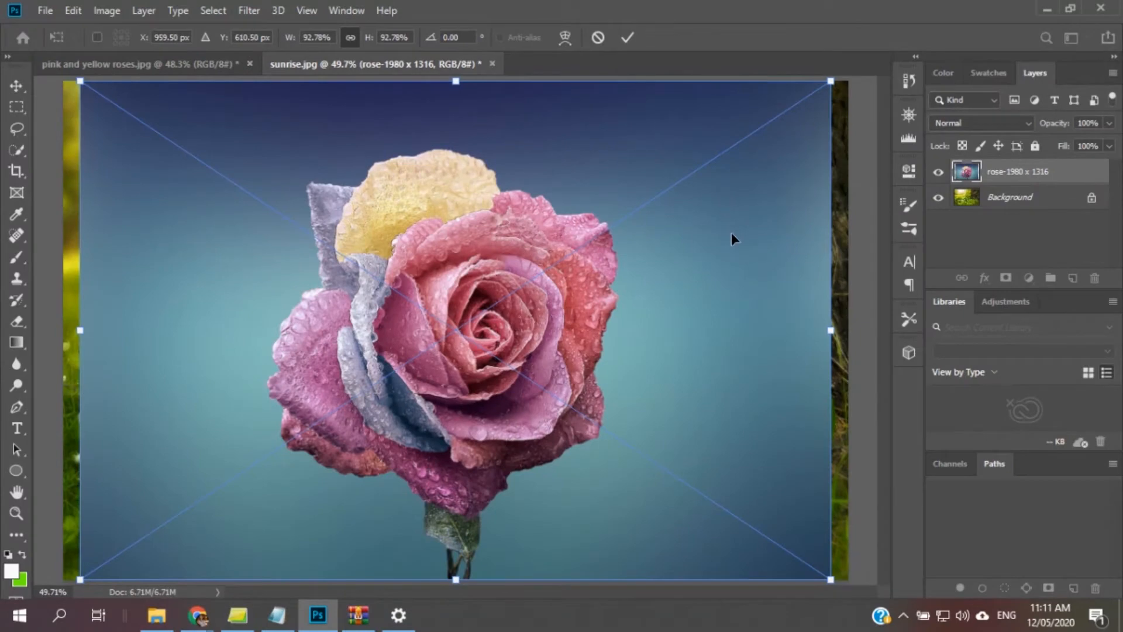
pyautogui.click(630, 37)
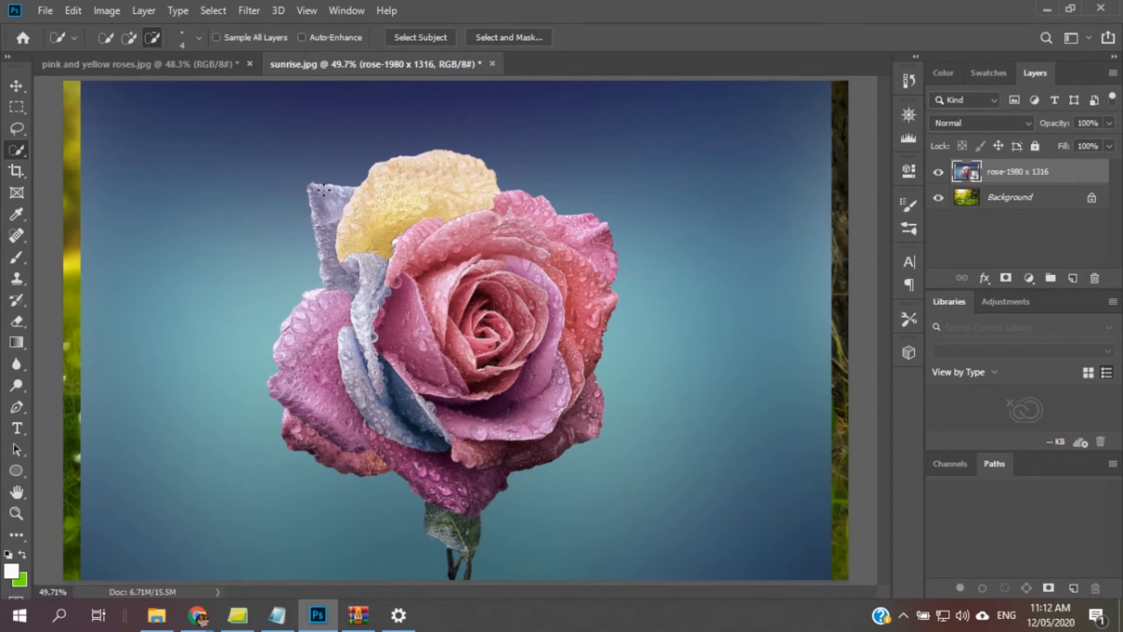
# Step: Select the whole rose flower without its stem using the Quick Selection tool and add a layer mask from the selection
pyautogui.moveTo(324, 189)
pyautogui.mouseDown()
pyautogui.moveTo(393, 242)
pyautogui.moveTo(434, 216)
pyautogui.mouseUp()
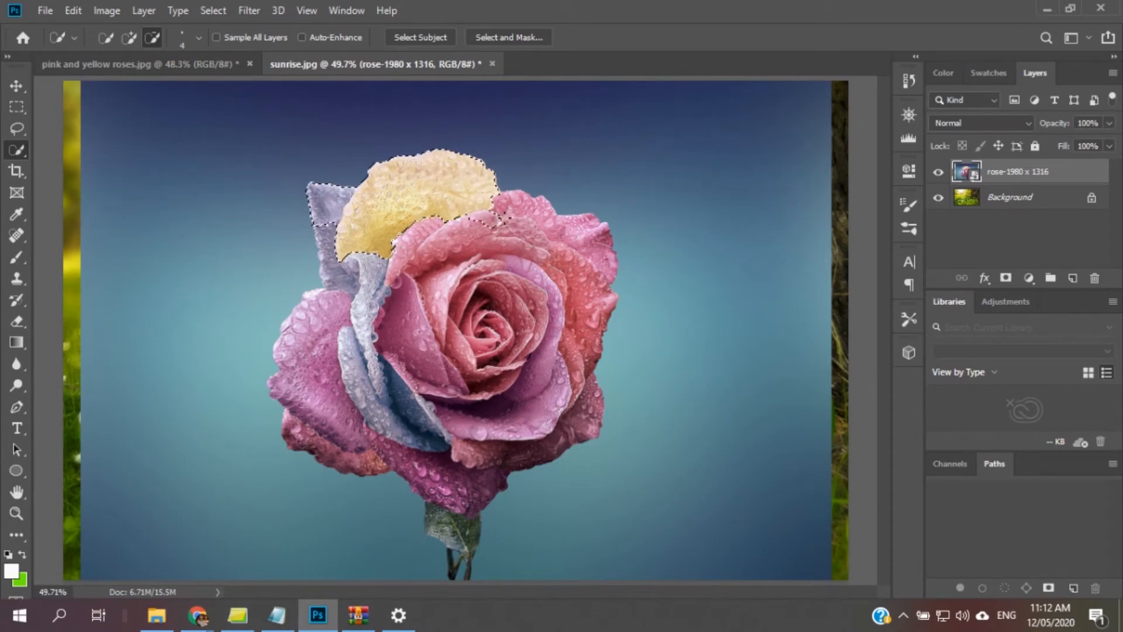
pyautogui.moveTo(503, 218); pyautogui.dragTo(570, 416)
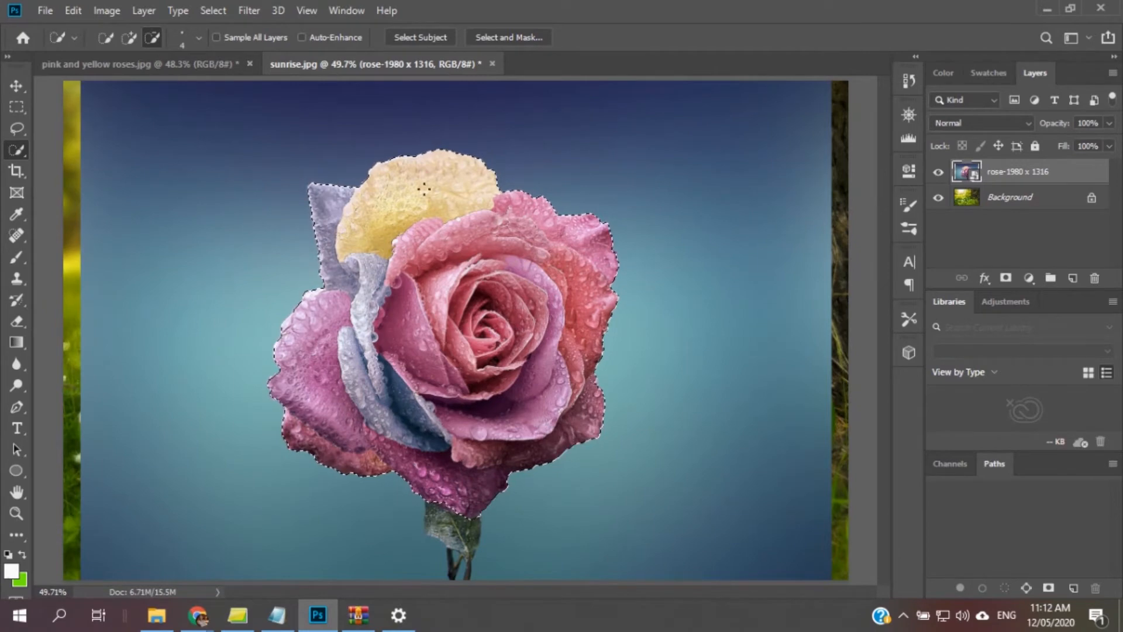
pyautogui.click(1005, 281)
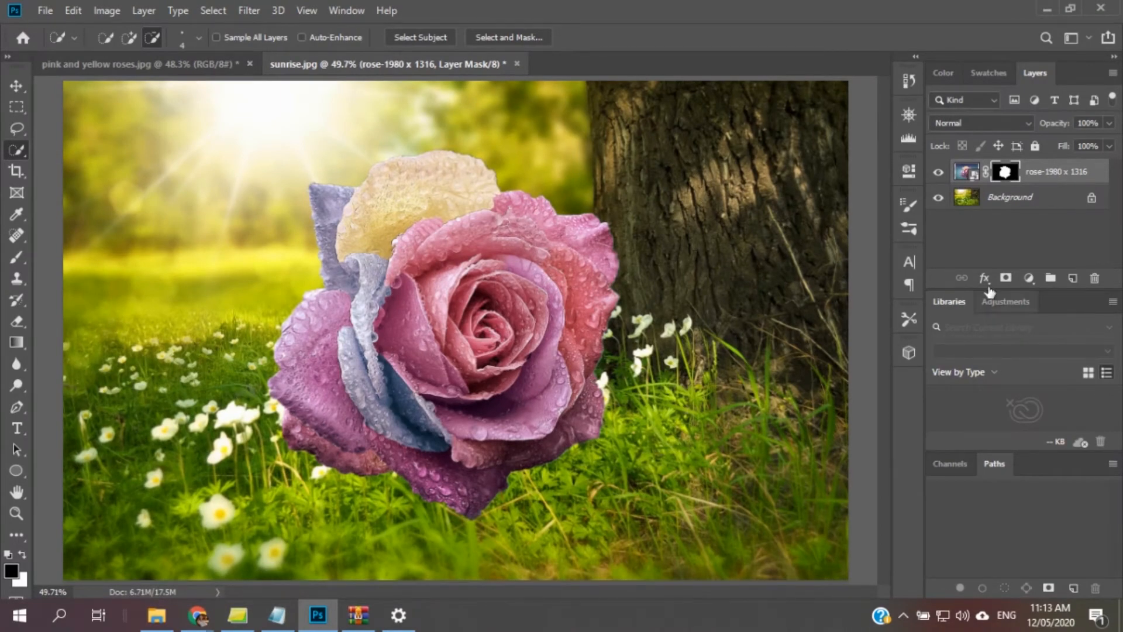
# Step: Convert the Background layer for smart filters
pyautogui.click(1053, 202)
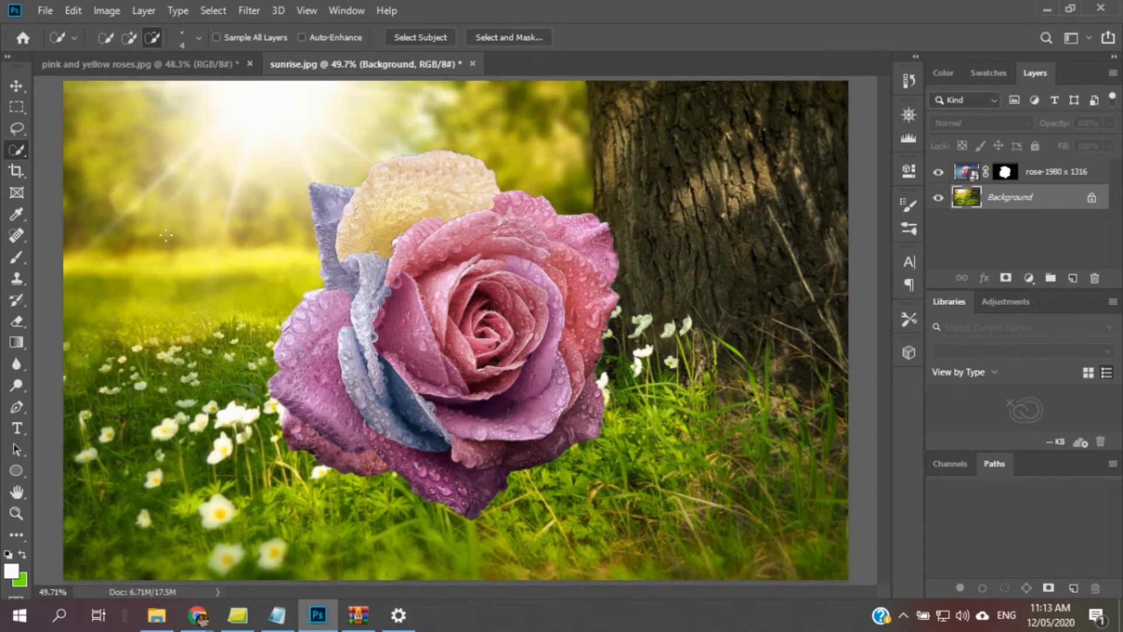
pyautogui.click(254, 6)
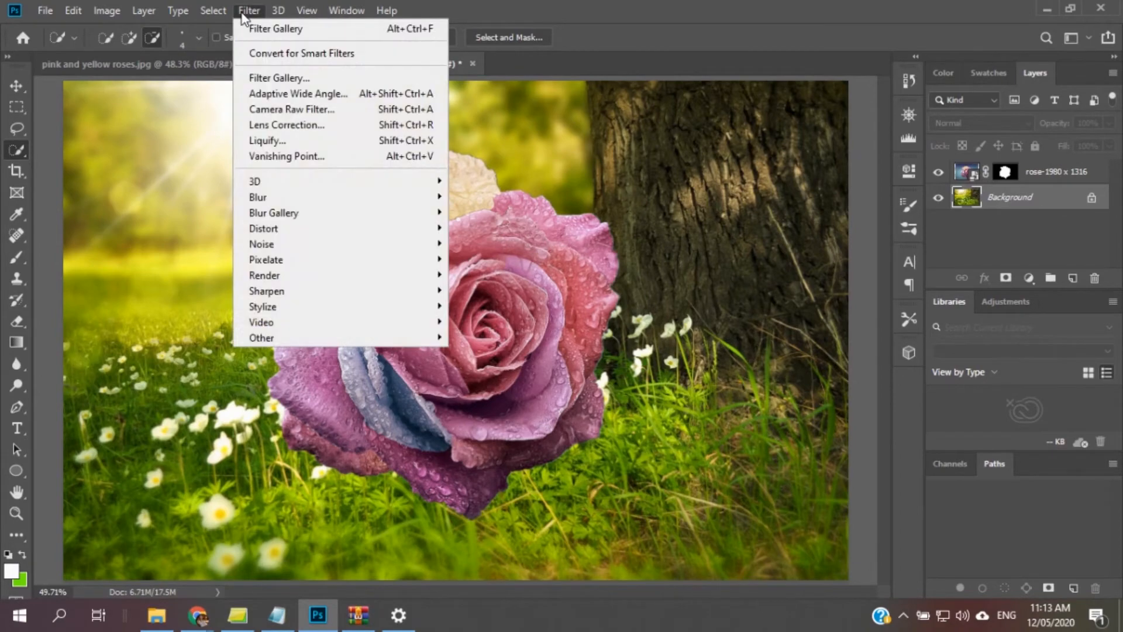
pyautogui.click(376, 52)
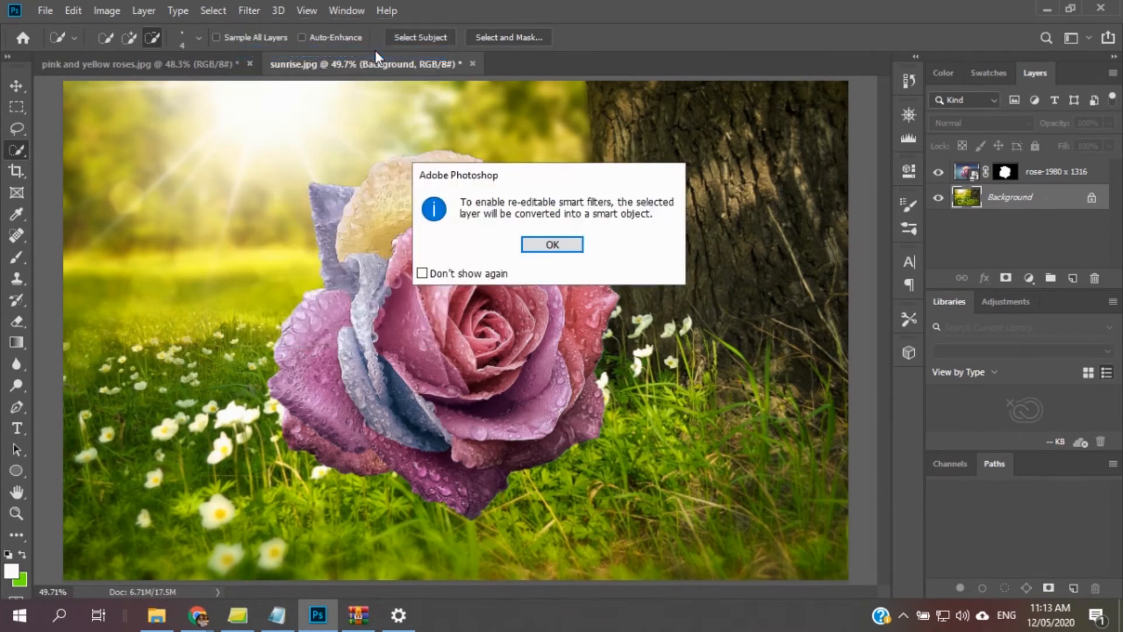
pyautogui.click(549, 244)
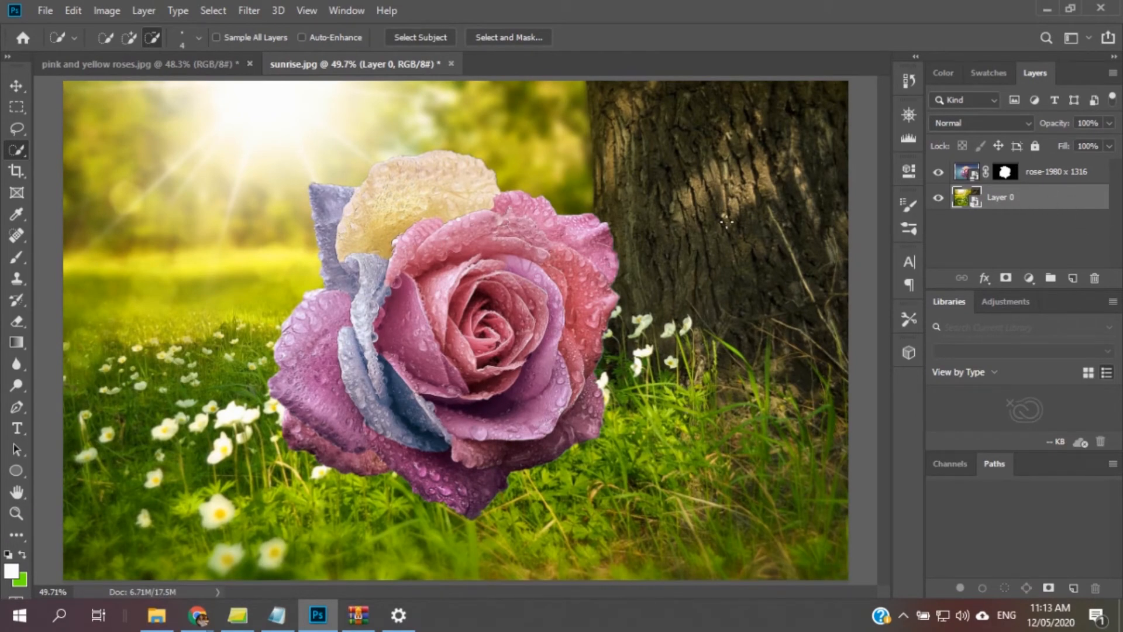
# Step: Apply a Gaussian Blur with a 12.5-pixel radius to the converted background layer, comparing it with the preview off and on
pyautogui.click(248, 11)
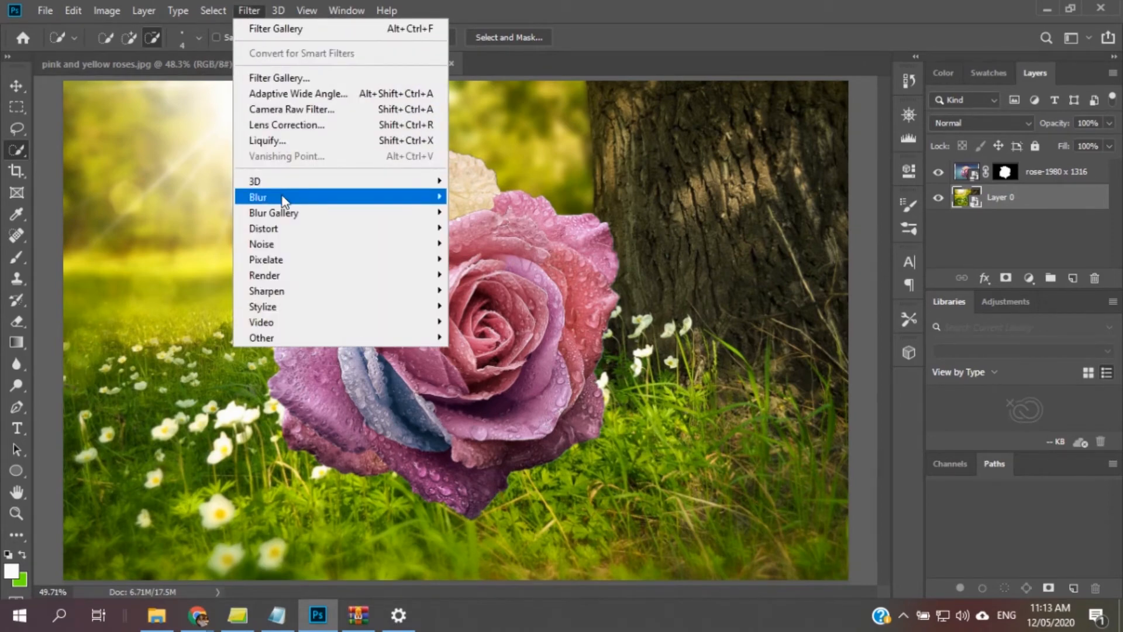
pyautogui.moveTo(283, 199)
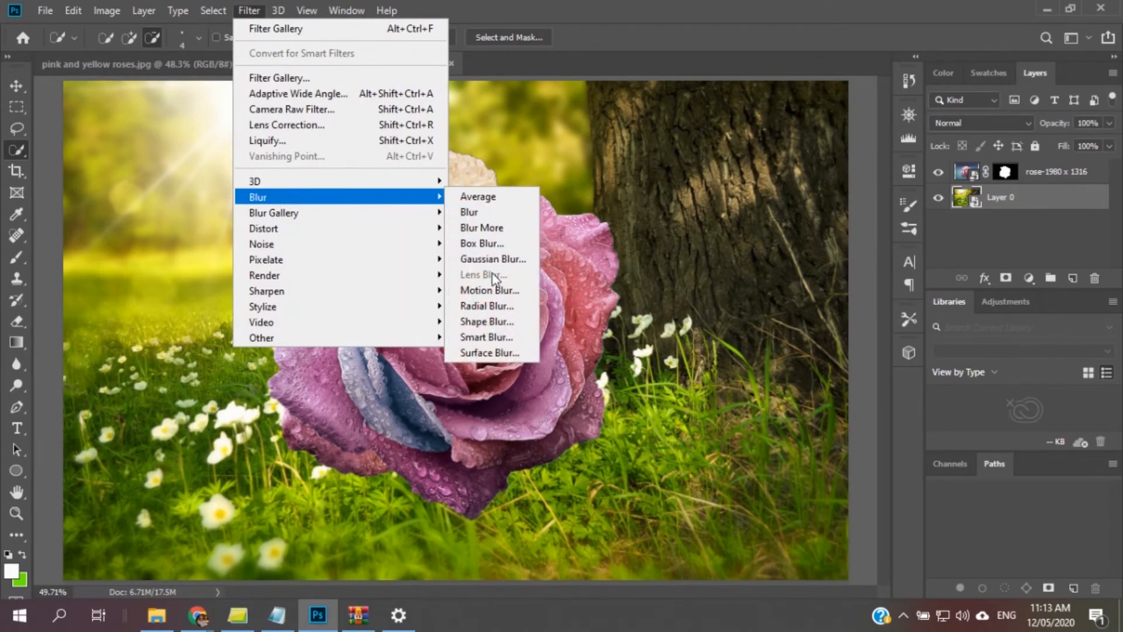
pyautogui.click(493, 259)
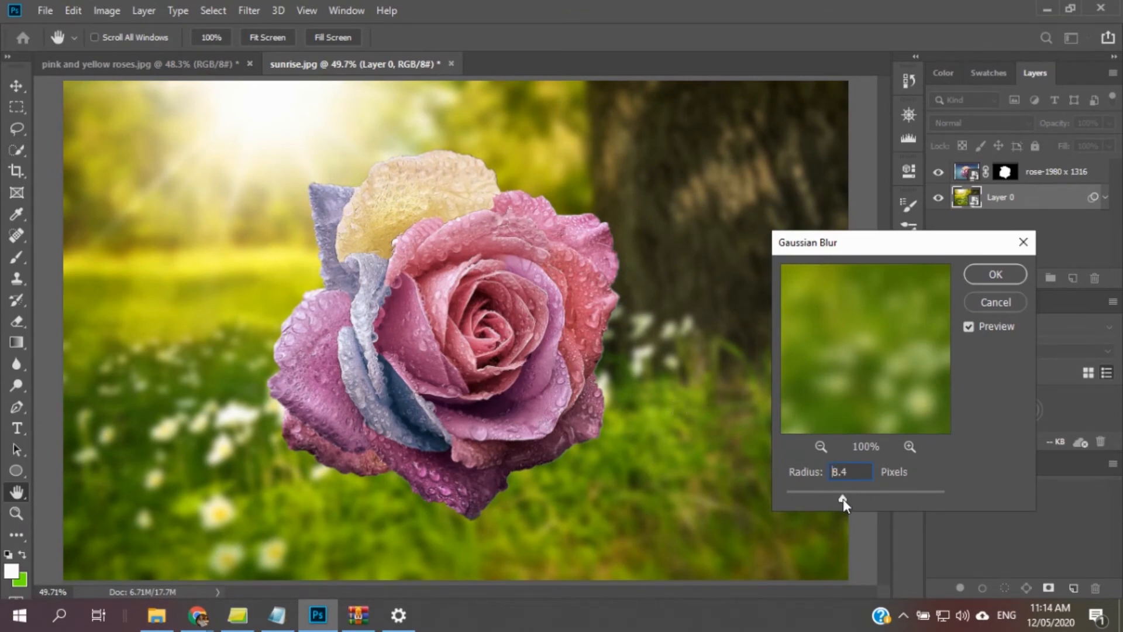
pyautogui.moveTo(843, 499); pyautogui.dragTo(836, 498)
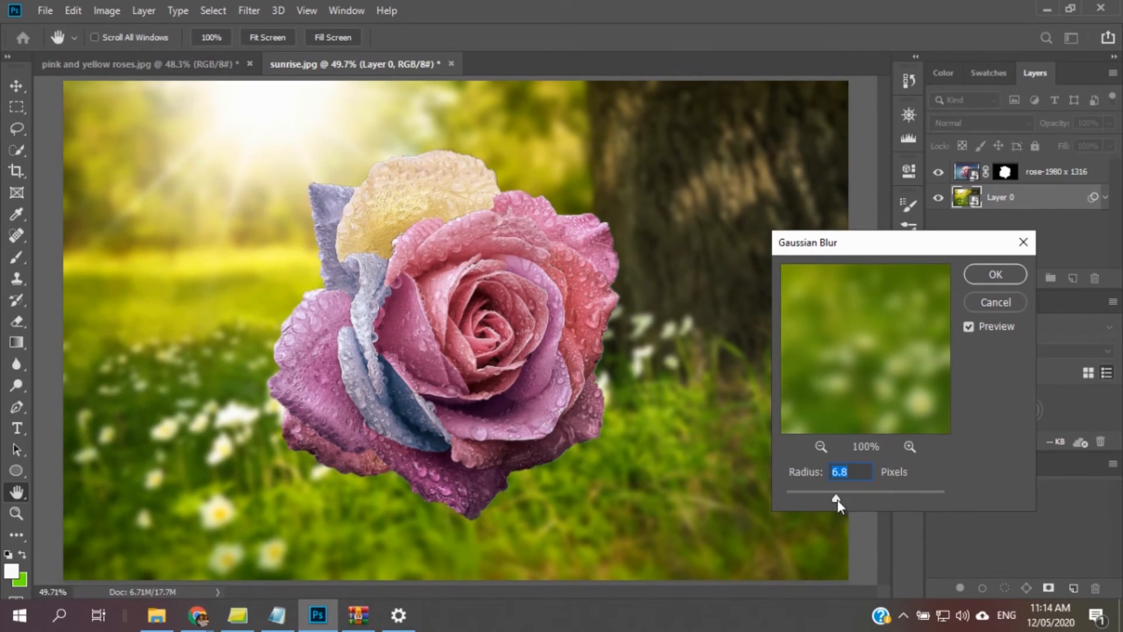
pyautogui.moveTo(843, 499); pyautogui.dragTo(850, 500)
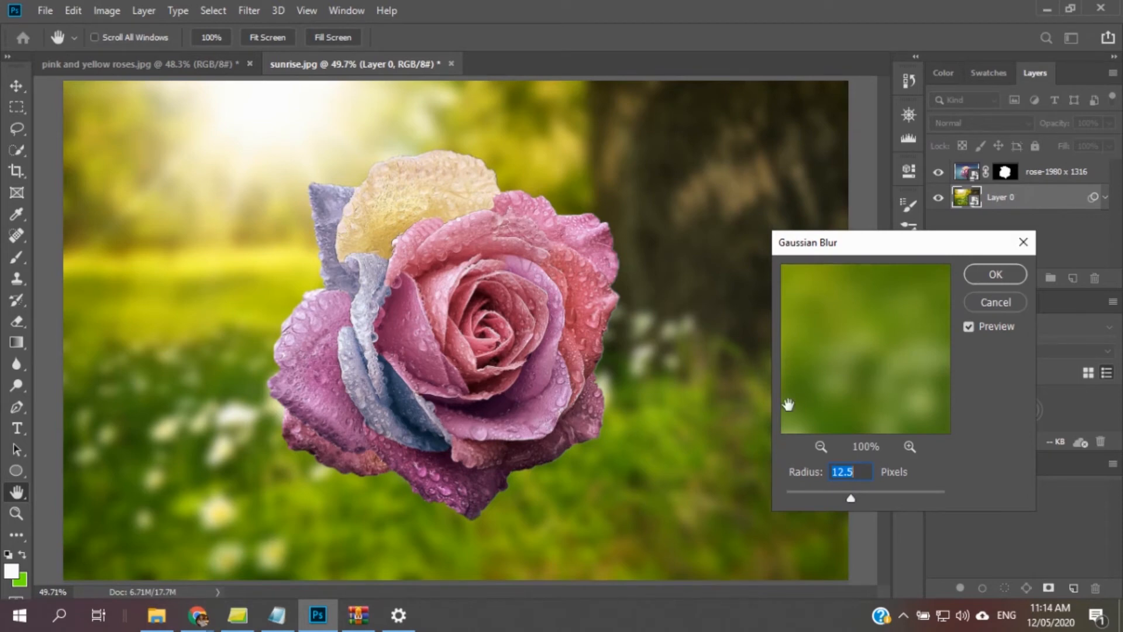
pyautogui.click(970, 329)
pyautogui.click(969, 326)
pyautogui.click(970, 326)
pyautogui.click(1018, 273)
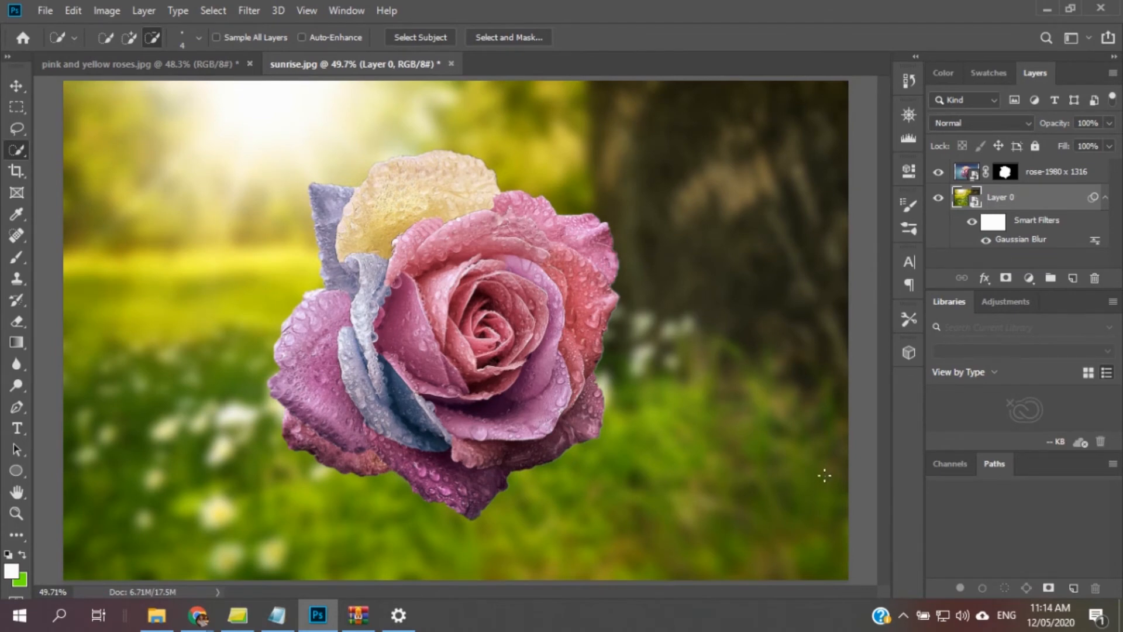
# Step: Reopen the Gaussian Blur smart filter's settings from the background layer and accept them
pyautogui.doubleClick(1017, 240)
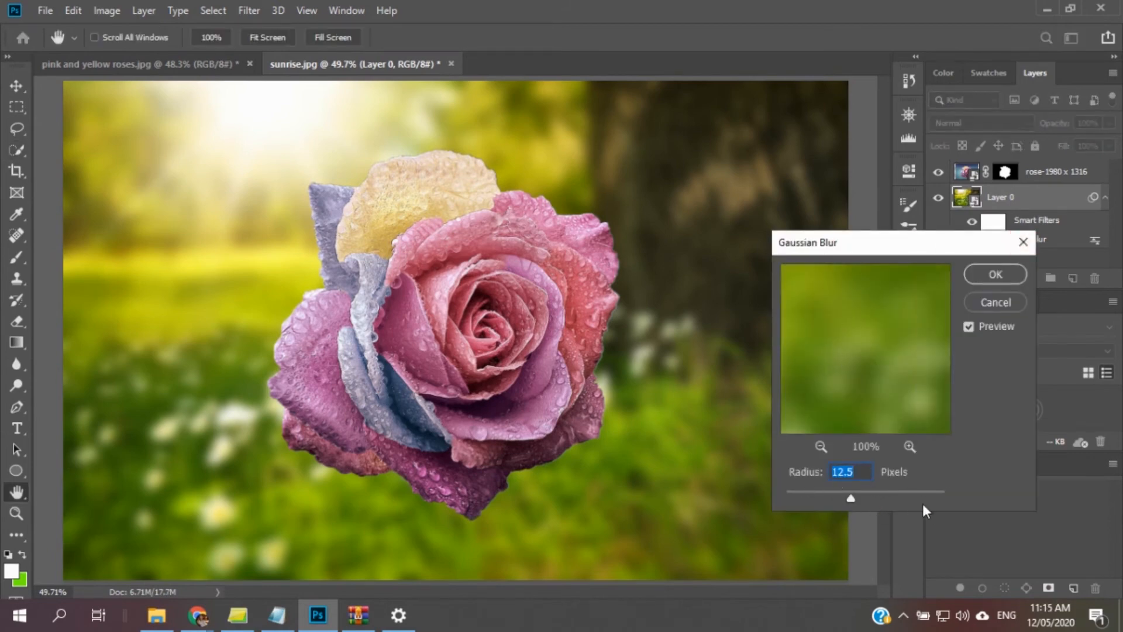
pyautogui.click(1002, 274)
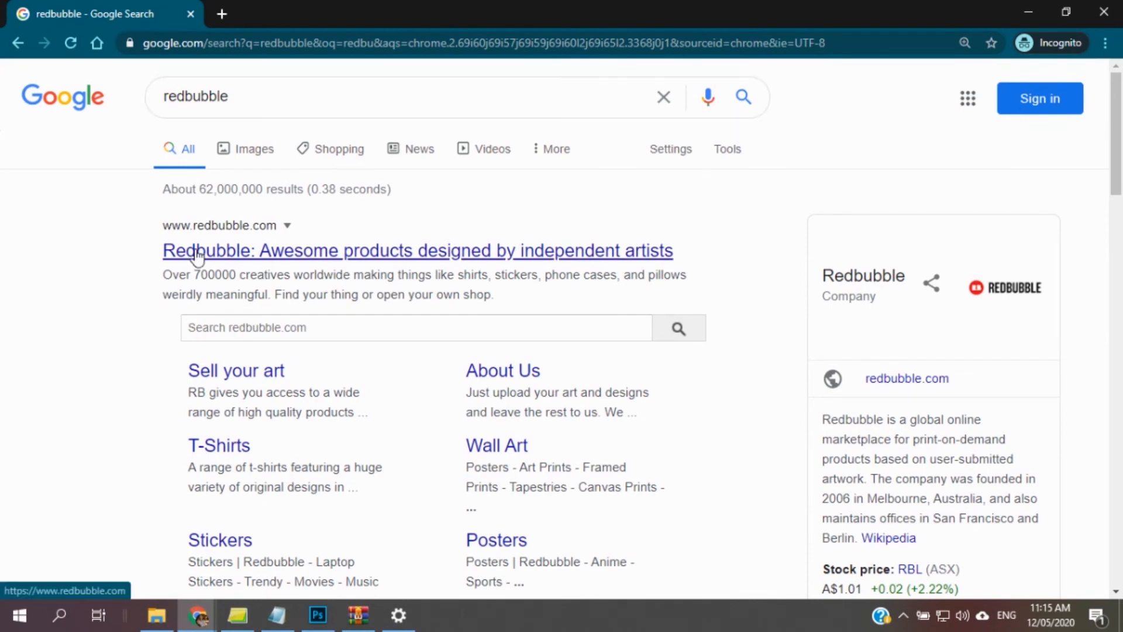
# Step: Switch to the browser, open the Redbubble website from the Google results and look through its home page products and artists
pyautogui.click(284, 250)
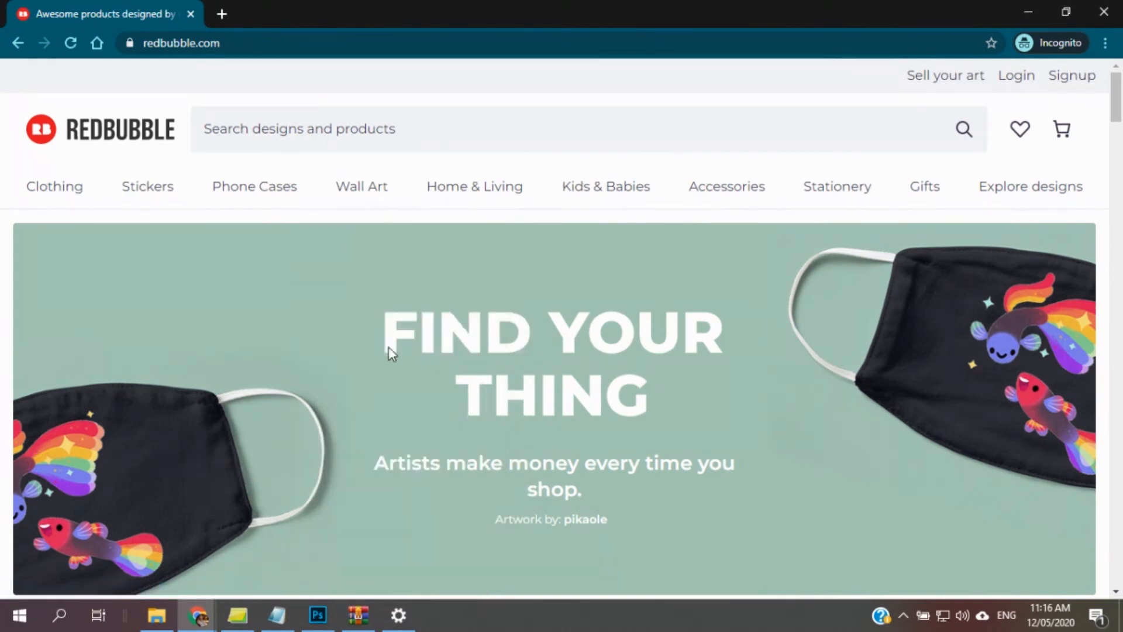
pyautogui.scroll(-15, 391, 353)
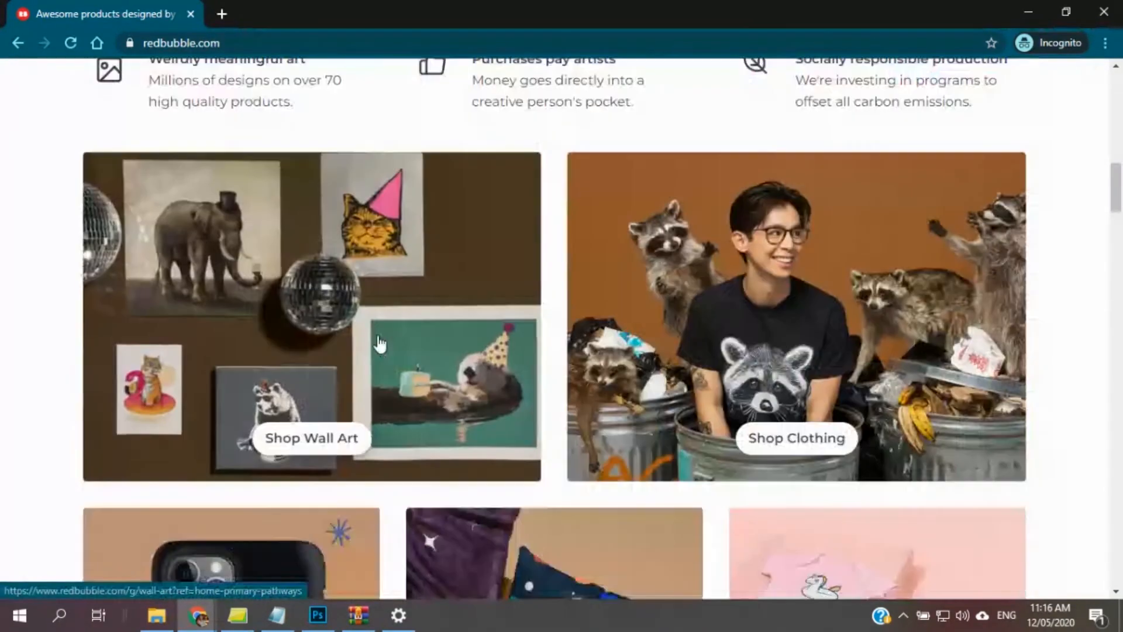
pyautogui.scroll(-15, 380, 345)
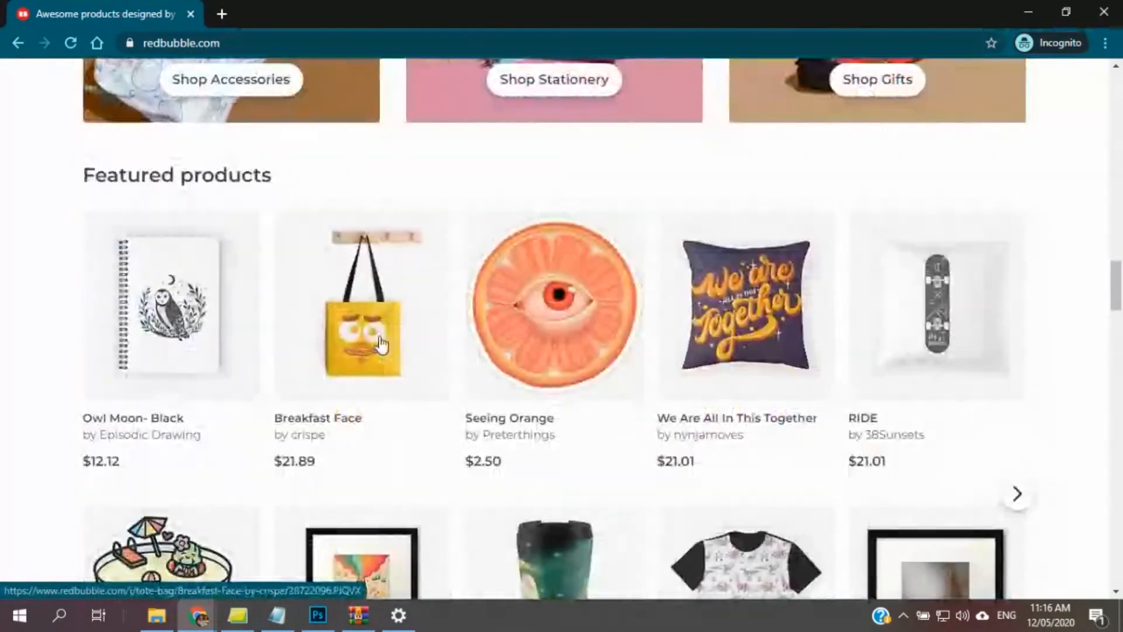
pyautogui.scroll(-7, 381, 343)
pyautogui.scroll(-6, 386, 333)
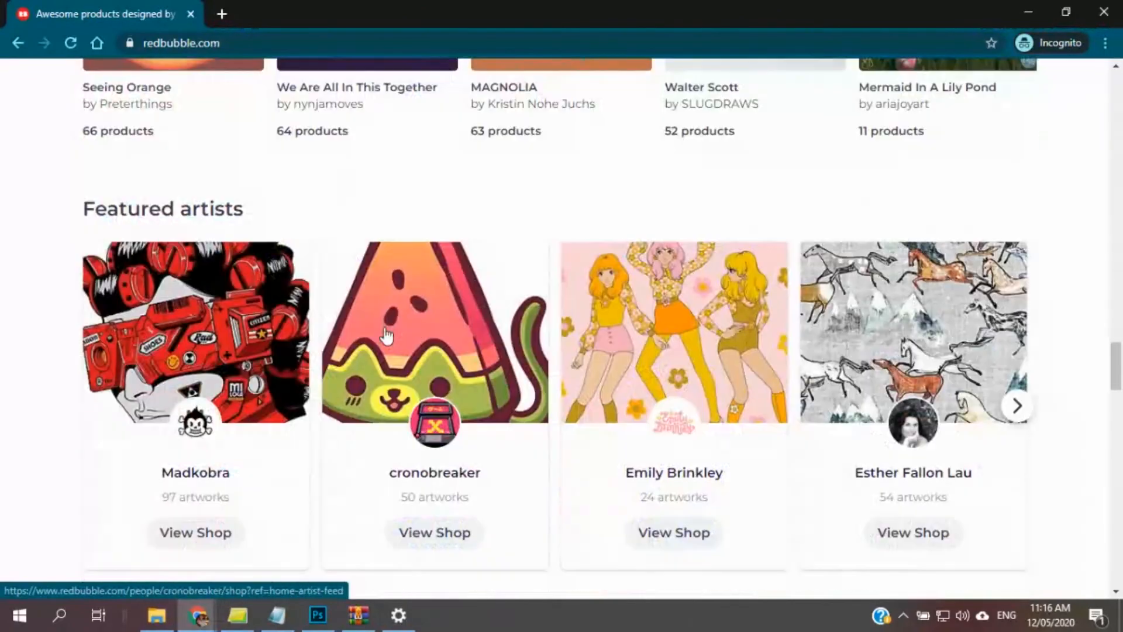
pyautogui.scroll(-1, 380, 334)
pyautogui.scroll(20, 351, 296)
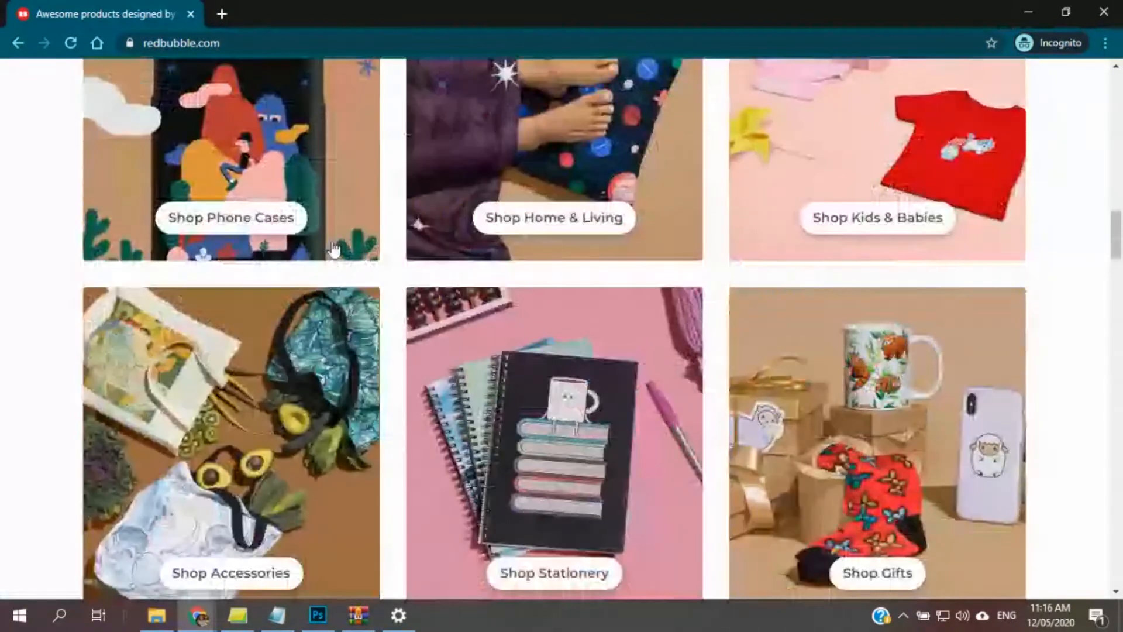
pyautogui.scroll(15, 331, 236)
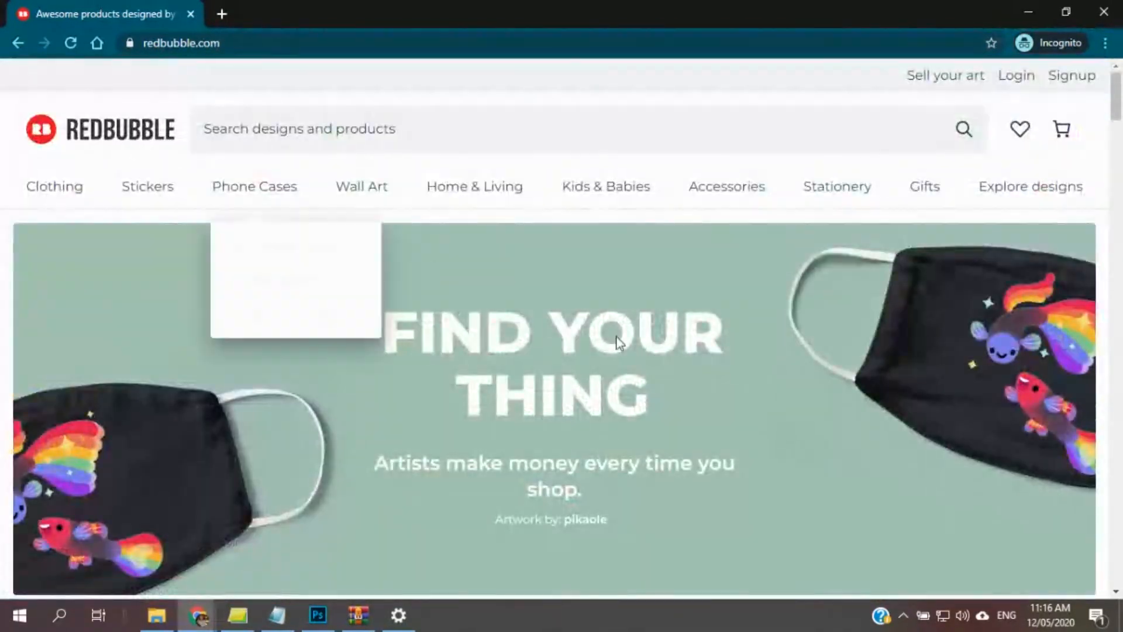
pyautogui.scroll(-3, 927, 376)
pyautogui.scroll(-4, 926, 377)
pyautogui.scroll(7, 692, 296)
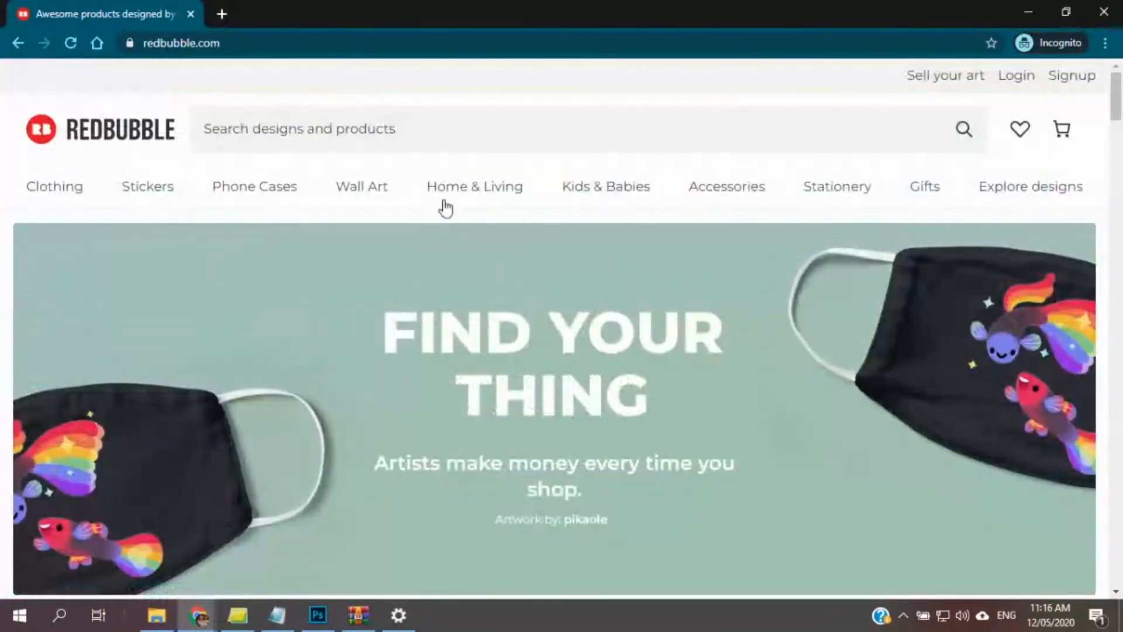
# Step: Search Redbubble for "not today satan"
pyautogui.click(314, 135)
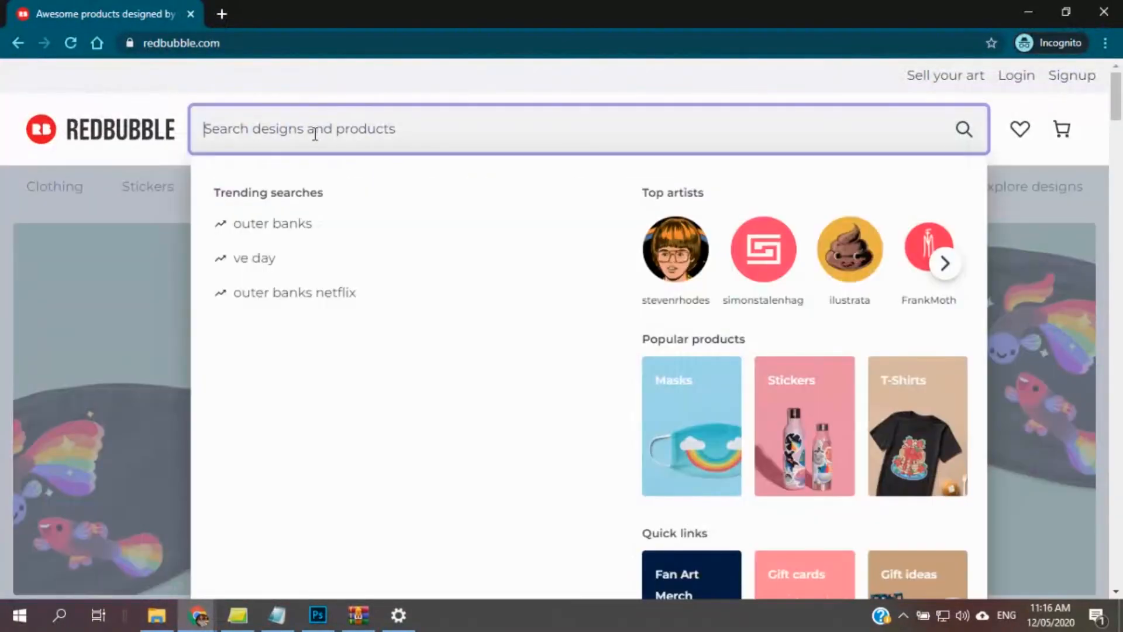
pyautogui.write('not today')
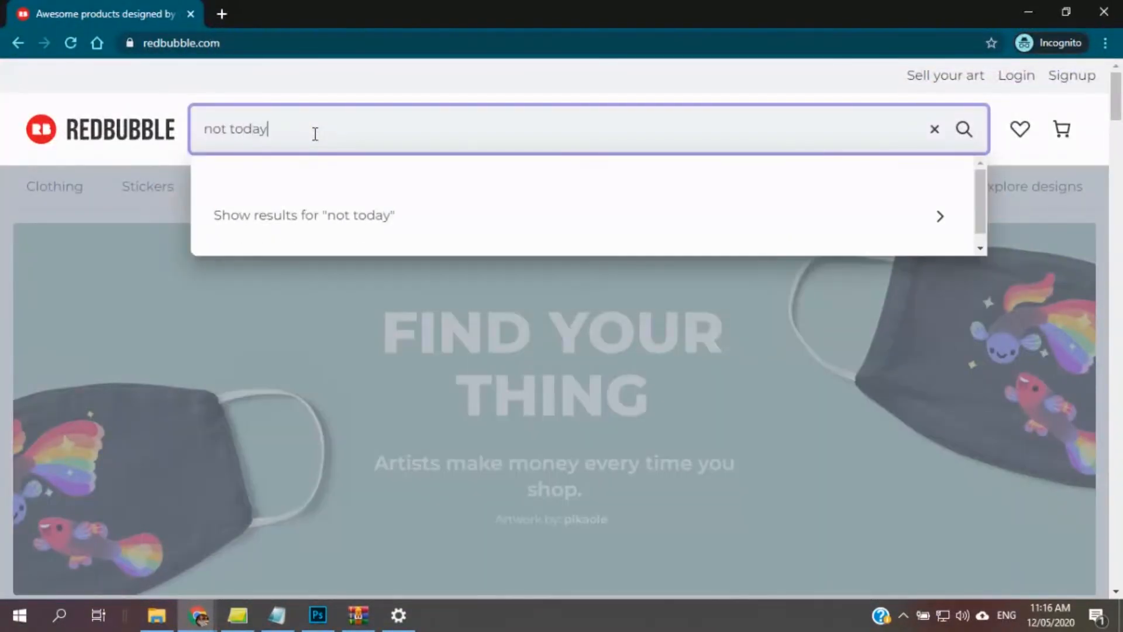
pyautogui.write(' satan')
pyautogui.press('Return')
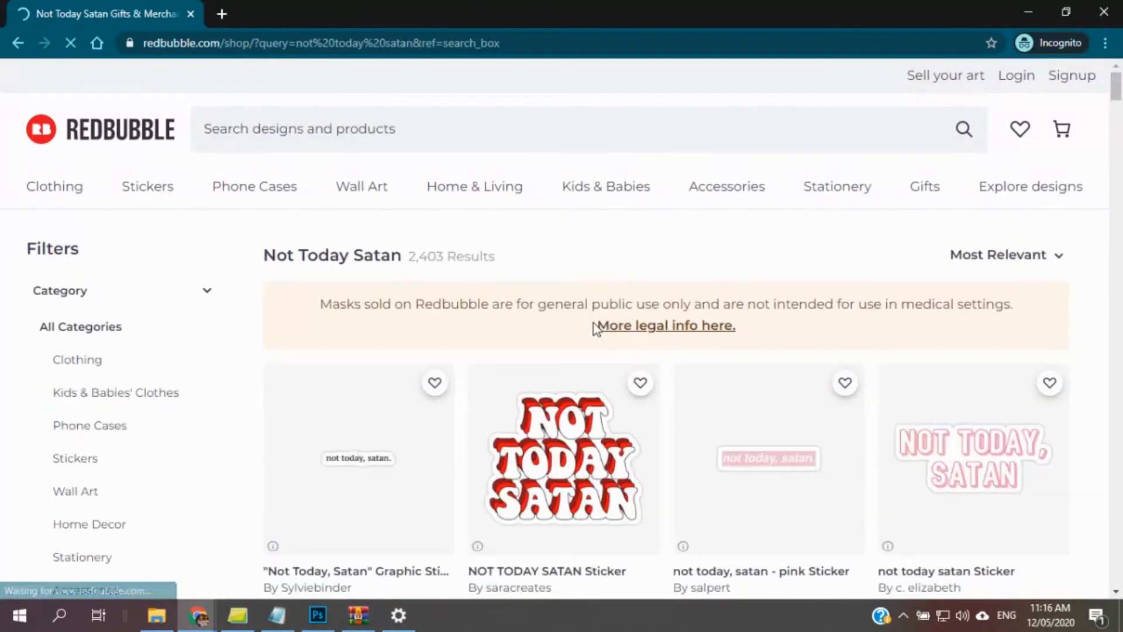
# Step: Look through the sticker and T-shirt designs in the search results for text design ideas
pyautogui.scroll(-3, 957, 341)
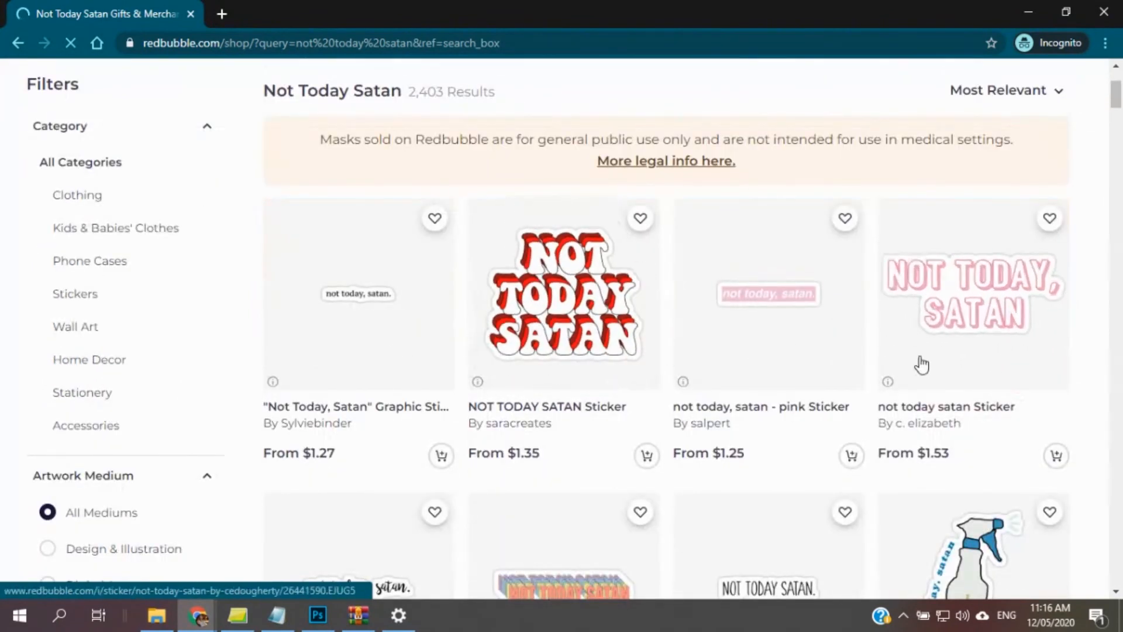
pyautogui.scroll(-3, 560, 358)
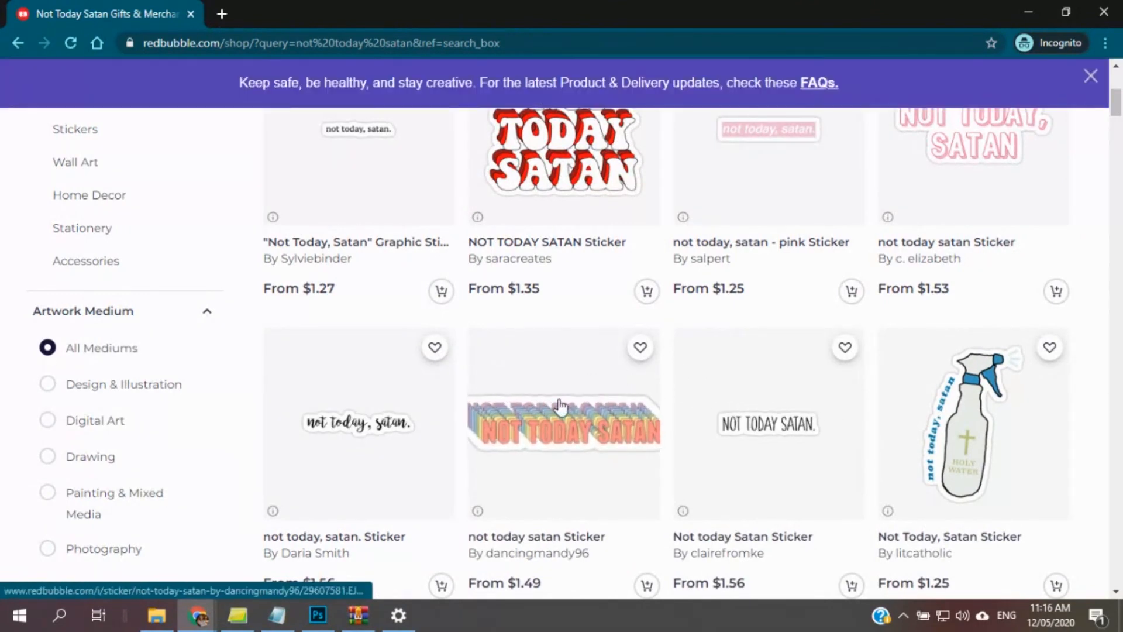
pyautogui.scroll(-1, 560, 404)
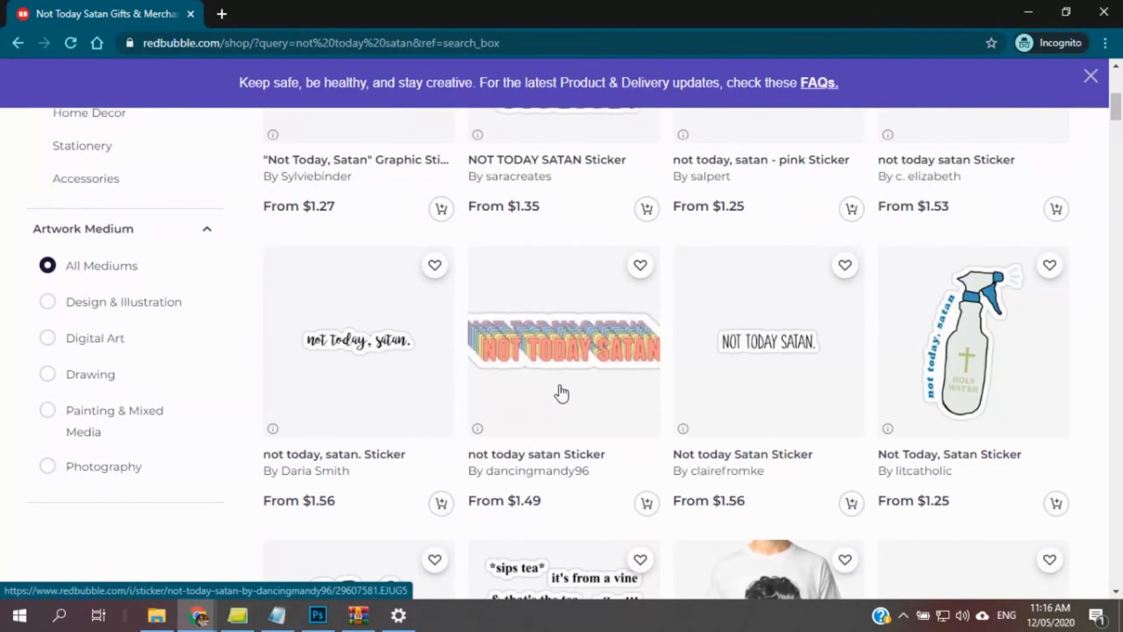
pyautogui.scroll(-2, 554, 391)
pyautogui.scroll(4, 554, 392)
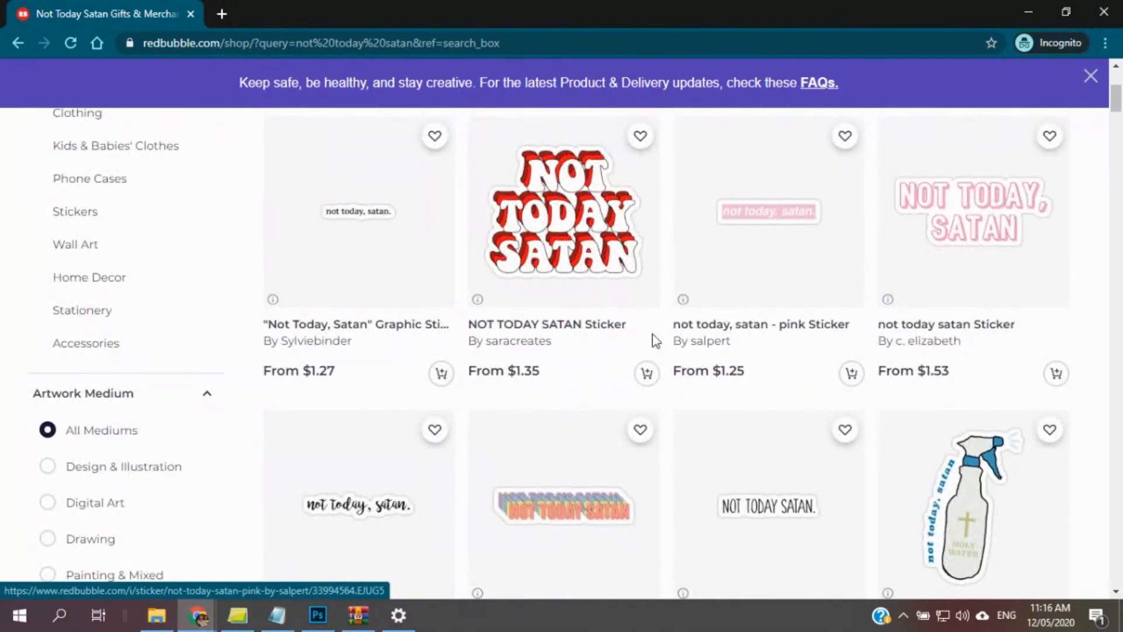
pyautogui.scroll(-2, 454, 399)
pyautogui.scroll(-1, 455, 400)
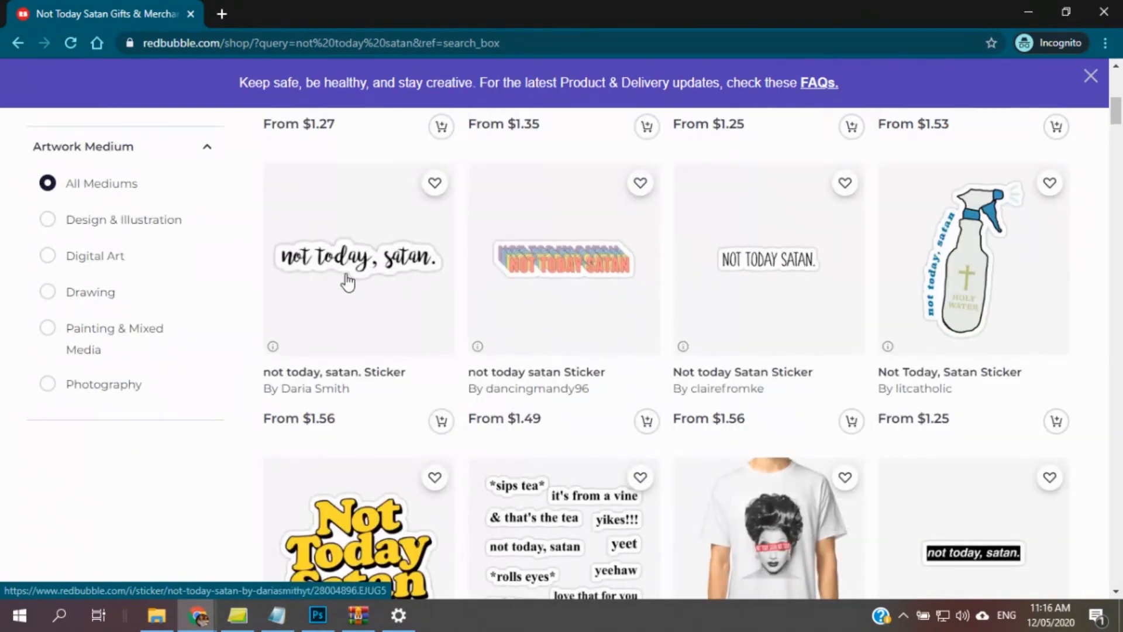
pyautogui.scroll(-7, 350, 433)
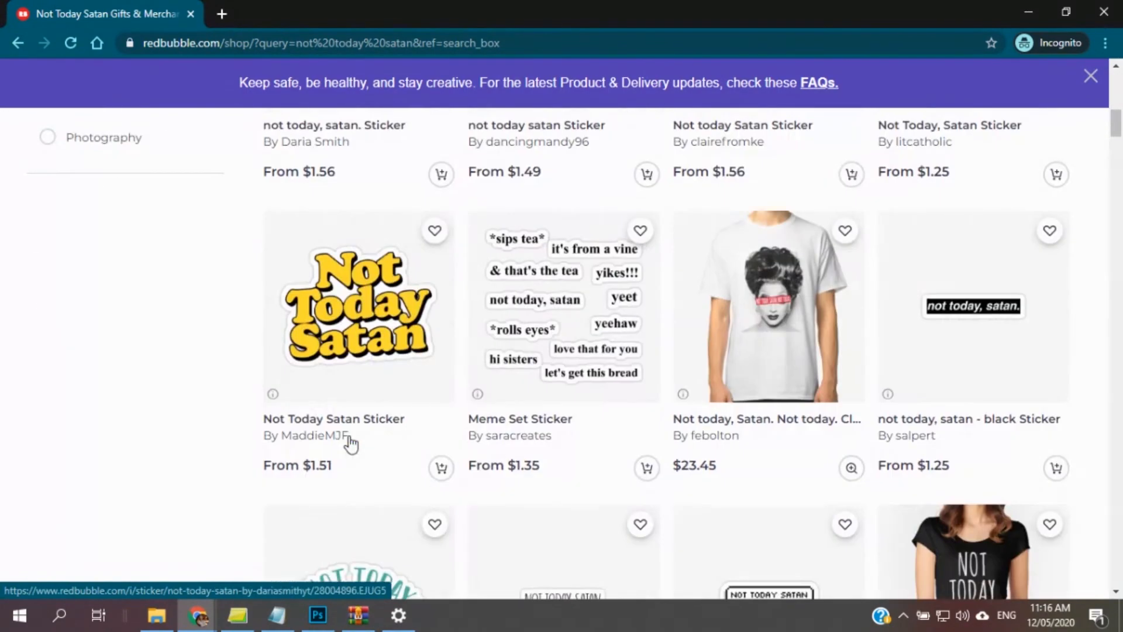
pyautogui.scroll(8, 361, 326)
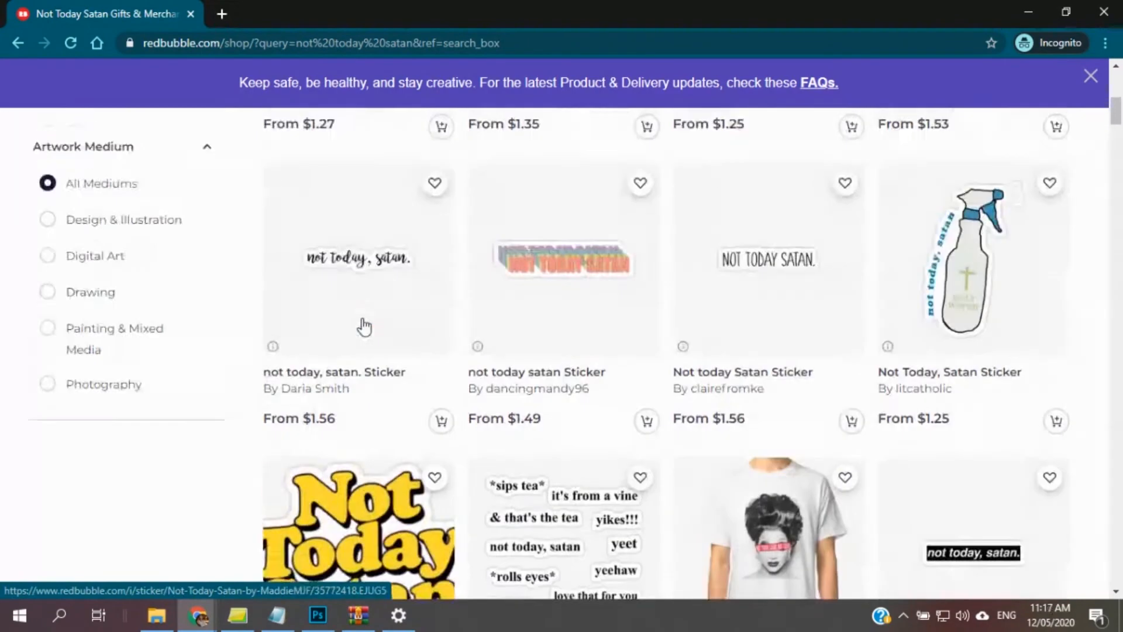
pyautogui.moveTo(746, 178)
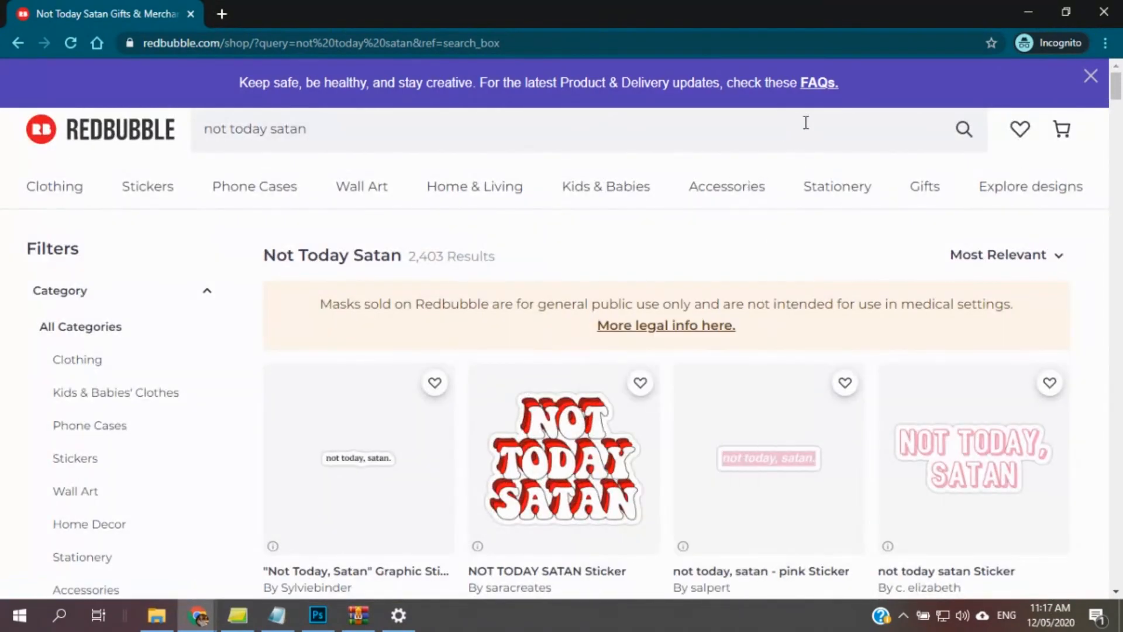